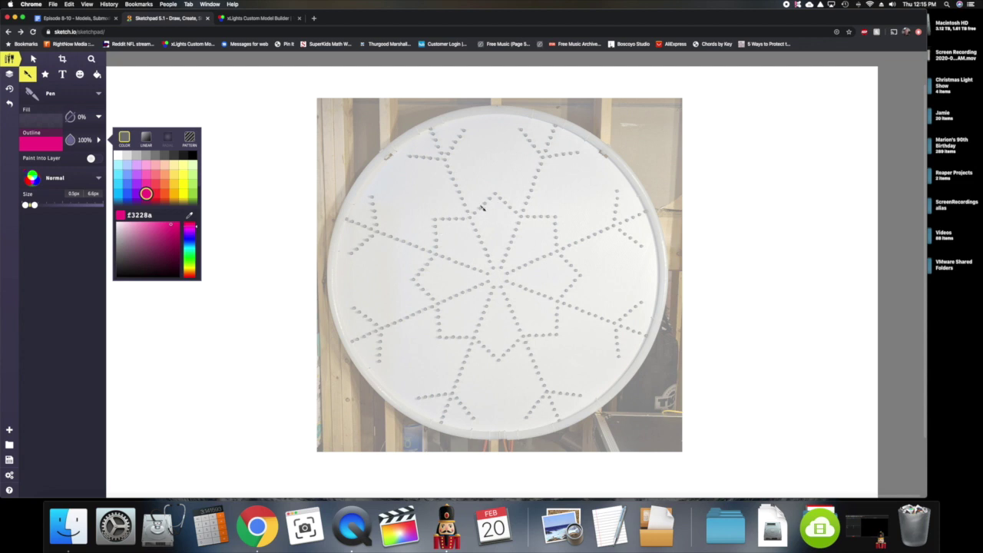
# Step: Outline three adjacent tips of the inner star in pink and label them star 1, star 2 and star 3
pyautogui.moveTo(481, 201)
pyautogui.mouseDown()
pyautogui.moveTo(473, 216)
pyautogui.moveTo(500, 202)
pyautogui.moveTo(523, 215)
pyautogui.moveTo(495, 192)
pyautogui.moveTo(475, 202)
pyautogui.mouseUp()
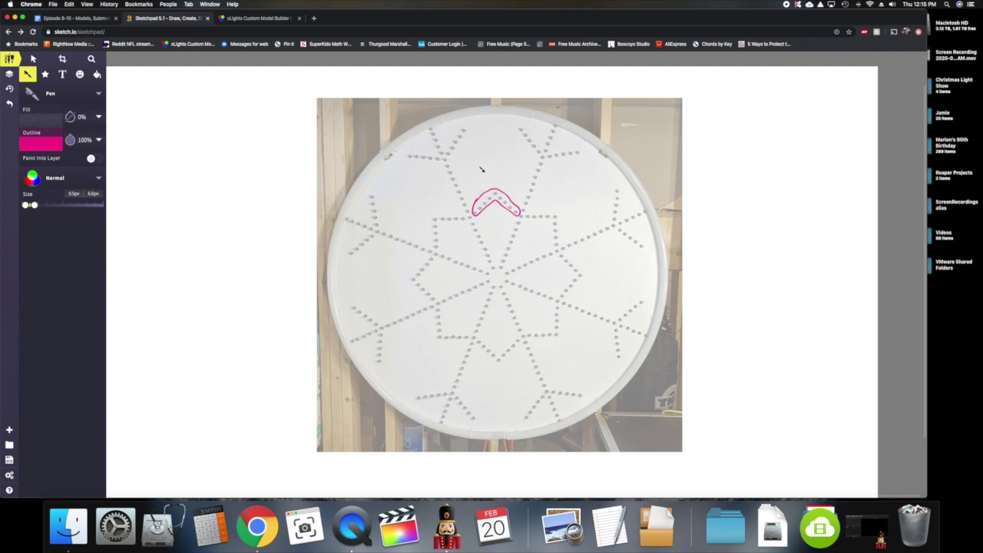
pyautogui.moveTo(478, 168); pyautogui.dragTo(481, 178)
pyautogui.moveTo(478, 170); pyautogui.dragTo(505, 173)
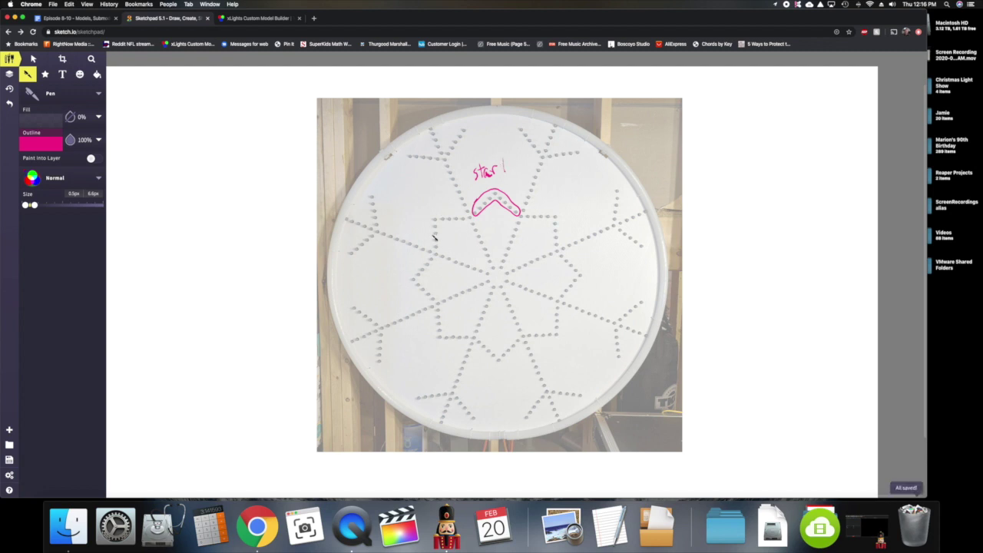
pyautogui.moveTo(431, 224)
pyautogui.mouseDown()
pyautogui.moveTo(441, 252)
pyautogui.moveTo(449, 234)
pyautogui.moveTo(431, 216)
pyautogui.mouseUp()
pyautogui.moveTo(405, 206); pyautogui.dragTo(434, 208)
pyautogui.moveTo(423, 257); pyautogui.dragTo(435, 301)
pyautogui.moveTo(377, 270); pyautogui.dragTo(400, 278)
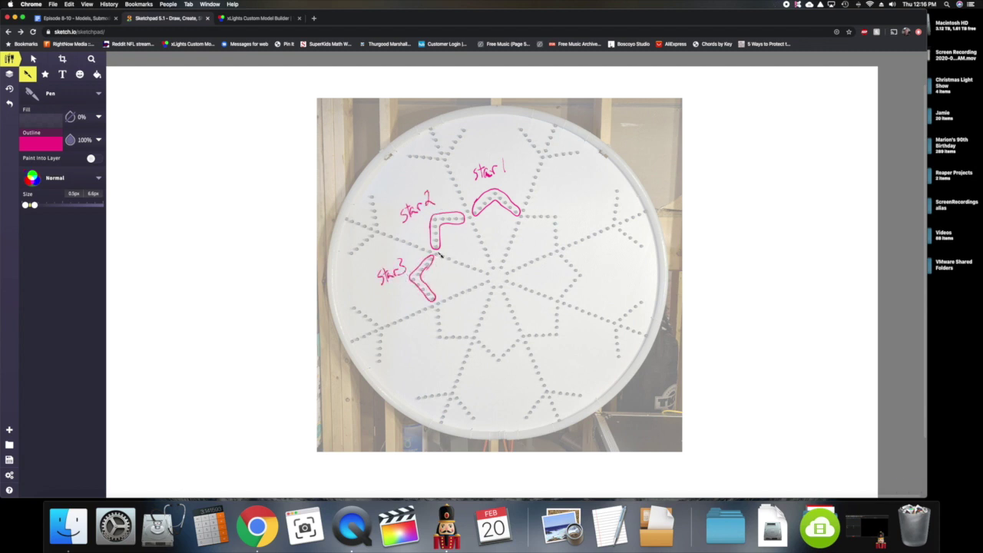
# Step: Circle the nodes at the inner star's valleys in pink and label them Star valleys
pyautogui.moveTo(438, 252); pyautogui.dragTo(436, 251)
pyautogui.moveTo(440, 304); pyautogui.dragTo(439, 306)
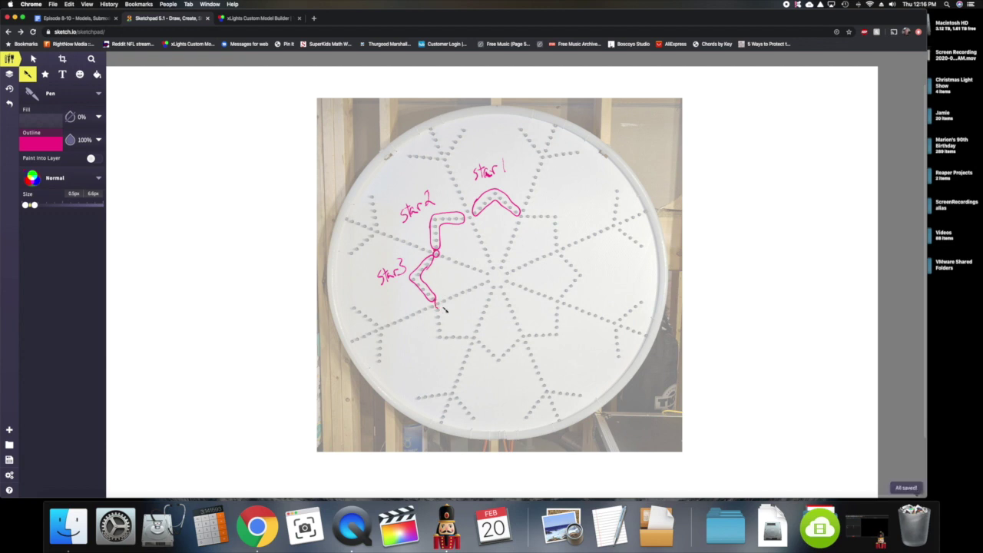
pyautogui.moveTo(476, 335); pyautogui.dragTo(525, 337)
pyautogui.moveTo(562, 305); pyautogui.dragTo(560, 300)
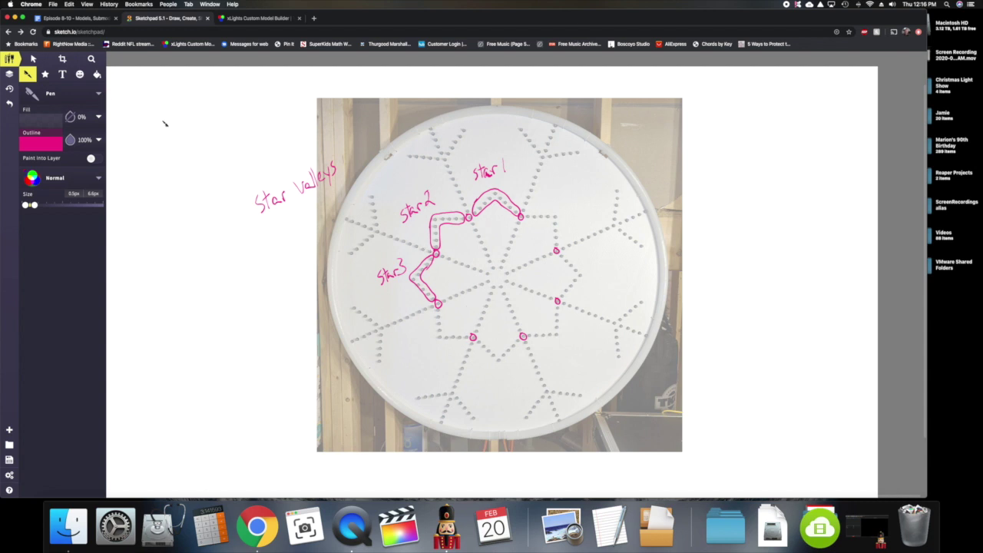
# Step: Handwrite a bracketed pink group list beside the photo, with Star underlined under Group, covering star 1, star 2 through 8 and star valleys
pyautogui.moveTo(167, 112)
pyautogui.mouseDown()
pyautogui.moveTo(159, 126)
pyautogui.moveTo(172, 127)
pyautogui.mouseUp()
pyautogui.moveTo(164, 115); pyautogui.dragTo(194, 117)
pyautogui.moveTo(136, 98)
pyautogui.mouseDown()
pyautogui.moveTo(129, 105)
pyautogui.moveTo(154, 101)
pyautogui.mouseUp()
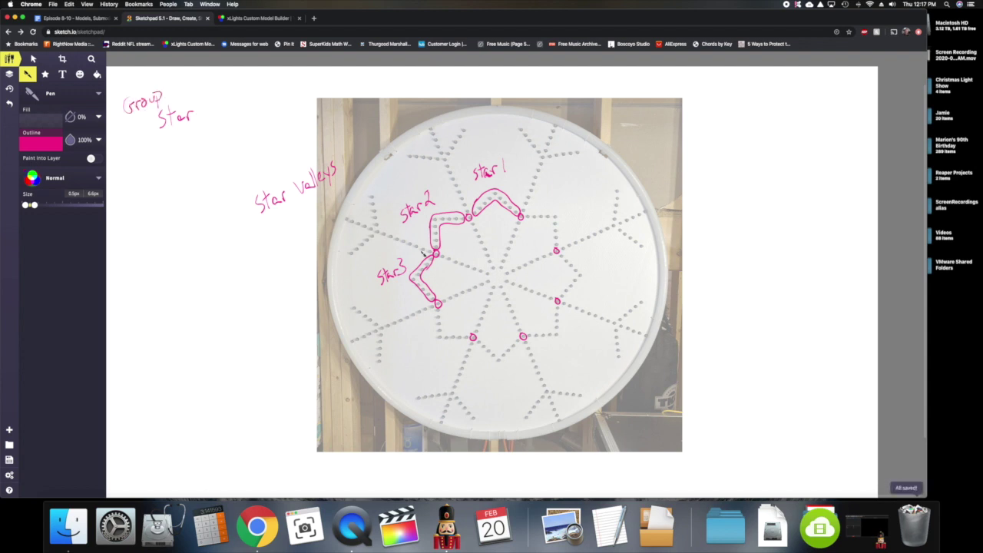
pyautogui.moveTo(189, 135)
pyautogui.mouseDown()
pyautogui.moveTo(184, 145)
pyautogui.moveTo(213, 135)
pyautogui.mouseUp()
pyautogui.moveTo(192, 157); pyautogui.dragTo(187, 166)
pyautogui.moveTo(214, 123); pyautogui.dragTo(214, 140)
pyautogui.moveTo(195, 153)
pyautogui.mouseDown()
pyautogui.moveTo(198, 165)
pyautogui.moveTo(211, 160)
pyautogui.mouseUp()
pyautogui.moveTo(218, 147)
pyautogui.mouseDown()
pyautogui.moveTo(243, 225)
pyautogui.moveTo(237, 218)
pyautogui.moveTo(217, 253)
pyautogui.moveTo(288, 223)
pyautogui.mouseUp()
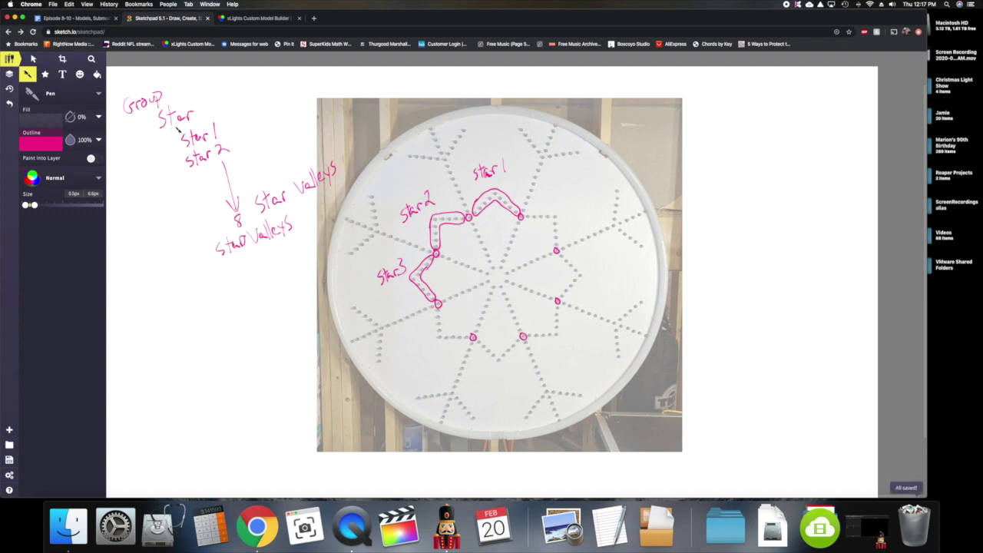
pyautogui.moveTo(150, 138); pyautogui.dragTo(212, 118)
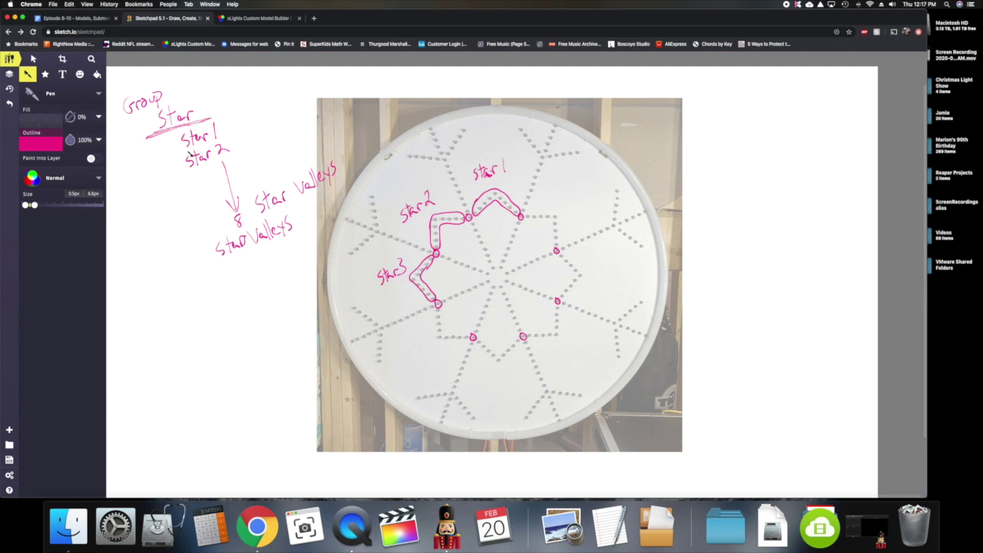
pyautogui.moveTo(176, 134); pyautogui.dragTo(218, 258)
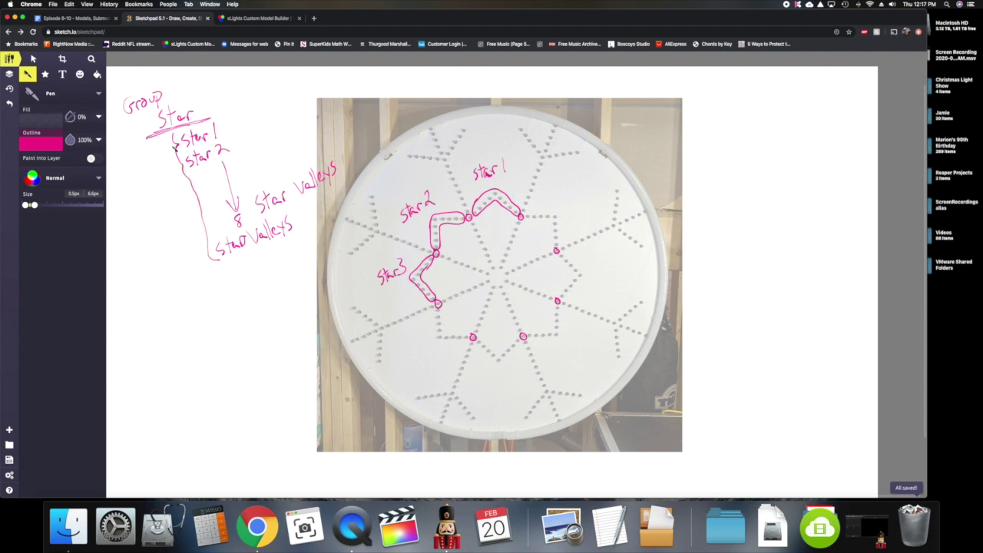
# Step: Set the outline color to blue 2469ff and outline the upper-left spoke from center to rim, divided into sections
pyautogui.click(41, 146)
pyautogui.click(127, 194)
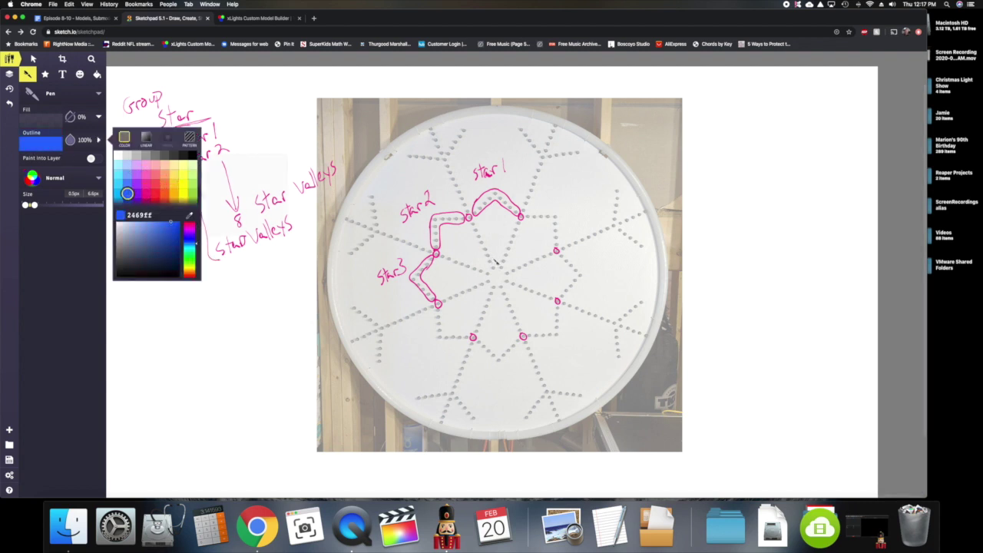
pyautogui.click(440, 137)
pyautogui.moveTo(436, 132)
pyautogui.mouseDown()
pyautogui.moveTo(492, 274)
pyautogui.moveTo(490, 245)
pyautogui.moveTo(439, 134)
pyautogui.mouseUp()
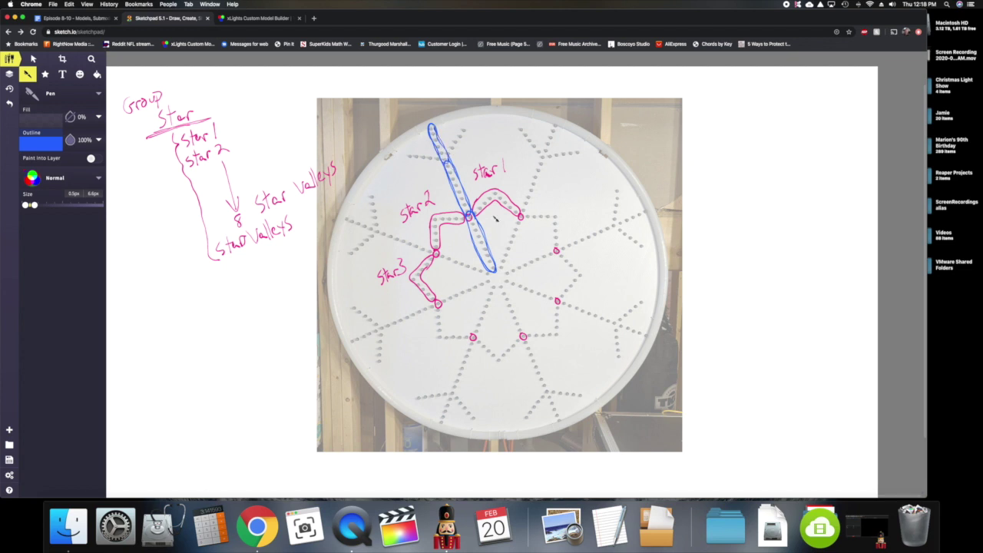
# Step: Label the outlined spoke's sections Spinner 1-1, Spinner 1-2 and Spinner 1-3 from the center outward, with leader lines
pyautogui.moveTo(492, 243)
pyautogui.mouseDown()
pyautogui.moveTo(552, 221)
pyautogui.moveTo(593, 225)
pyautogui.moveTo(608, 202)
pyautogui.moveTo(645, 202)
pyautogui.mouseUp()
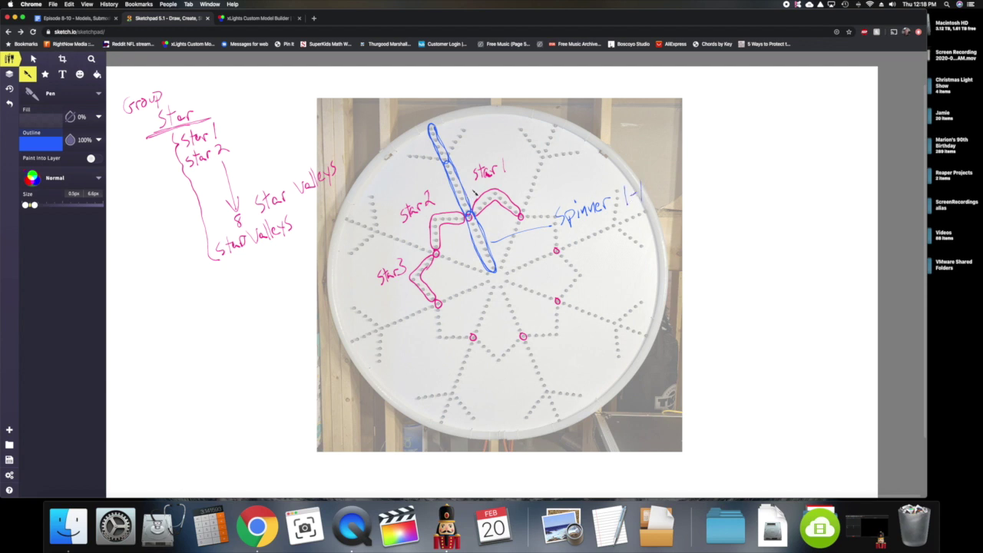
pyautogui.moveTo(474, 189)
pyautogui.mouseDown()
pyautogui.moveTo(546, 169)
pyautogui.moveTo(535, 166)
pyautogui.moveTo(538, 180)
pyautogui.moveTo(561, 175)
pyautogui.moveTo(565, 163)
pyautogui.moveTo(636, 143)
pyautogui.mouseUp()
pyautogui.moveTo(449, 136); pyautogui.dragTo(510, 119)
pyautogui.moveTo(519, 109)
pyautogui.mouseDown()
pyautogui.moveTo(539, 115)
pyautogui.moveTo(581, 102)
pyautogui.mouseUp()
# Step: Diagram the spinner groups in blue under a Groups heading, joining the three sections into Spinner 1 and bracketing 1 through 8 as Spinner
pyautogui.moveTo(584, 94)
pyautogui.mouseDown()
pyautogui.moveTo(630, 91)
pyautogui.moveTo(686, 108)
pyautogui.mouseUp()
pyautogui.moveTo(659, 181); pyautogui.dragTo(683, 115)
pyautogui.moveTo(709, 97)
pyautogui.mouseDown()
pyautogui.moveTo(694, 112)
pyautogui.moveTo(762, 102)
pyautogui.moveTo(775, 110)
pyautogui.mouseUp()
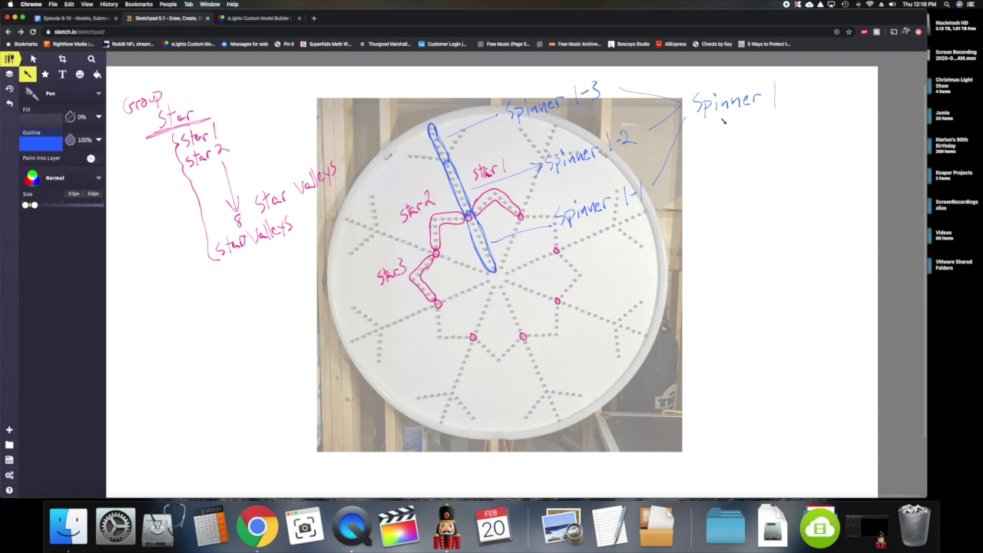
pyautogui.moveTo(776, 123)
pyautogui.mouseDown()
pyautogui.moveTo(770, 248)
pyautogui.moveTo(782, 228)
pyautogui.mouseUp()
pyautogui.moveTo(773, 257); pyautogui.dragTo(768, 271)
pyautogui.moveTo(786, 90)
pyautogui.mouseDown()
pyautogui.moveTo(799, 93)
pyautogui.moveTo(806, 129)
pyautogui.moveTo(797, 269)
pyautogui.mouseUp()
pyautogui.moveTo(824, 167)
pyautogui.mouseDown()
pyautogui.moveTo(831, 175)
pyautogui.moveTo(870, 159)
pyautogui.mouseUp()
pyautogui.moveTo(694, 73)
pyautogui.mouseDown()
pyautogui.moveTo(691, 81)
pyautogui.moveTo(727, 76)
pyautogui.mouseUp()
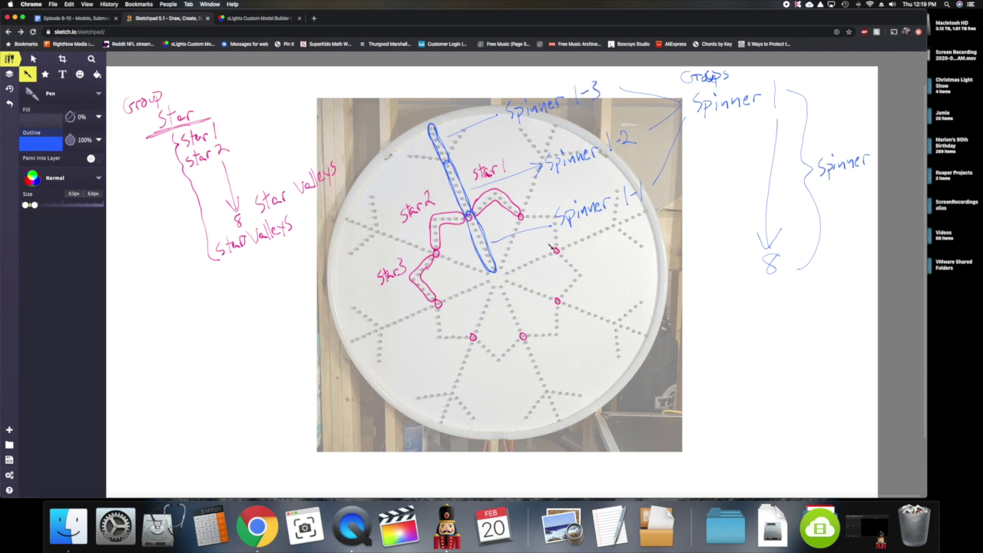
# Step: Switch to the xLights Custom Model Builder and review the snowflake model's list of submodels
pyautogui.click(253, 18)
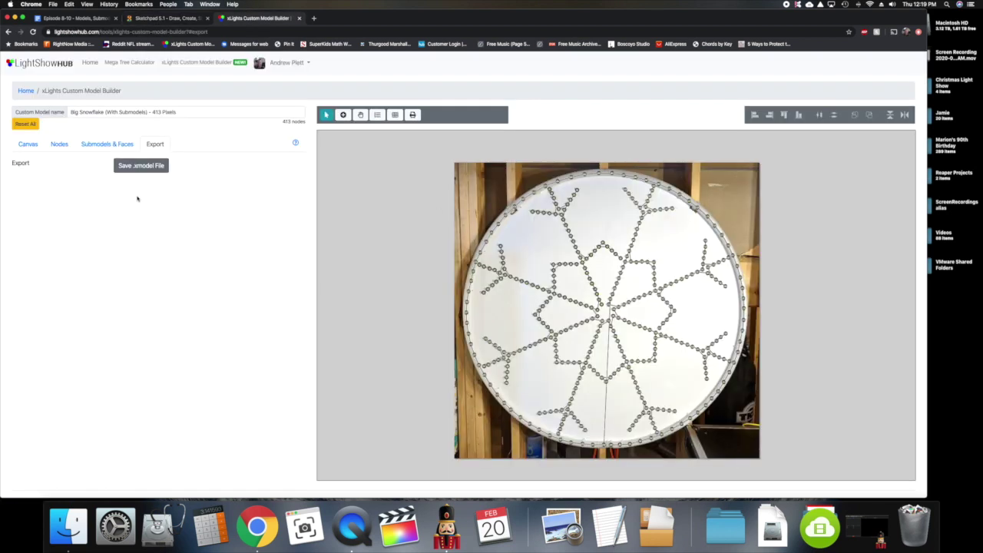
pyautogui.click(109, 148)
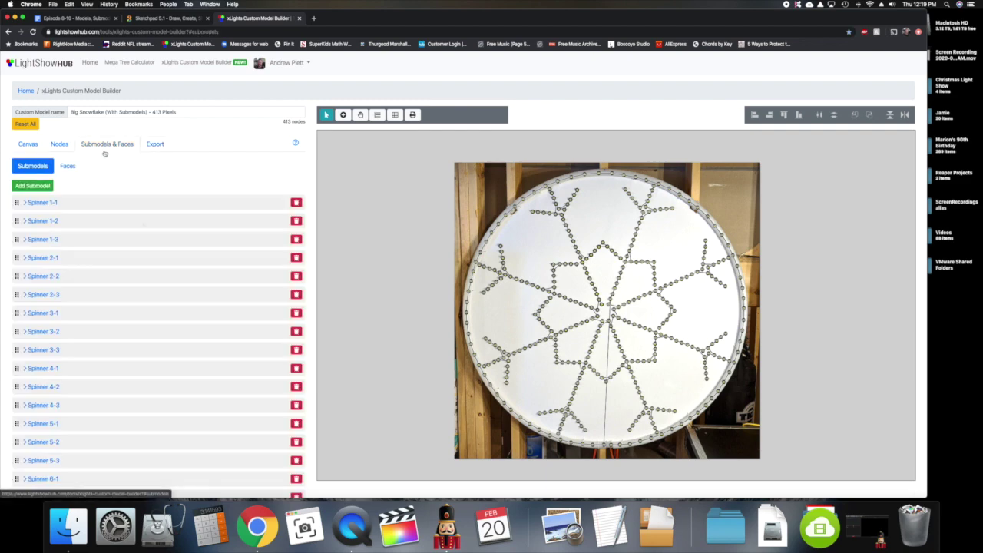
pyautogui.scroll(-3, 143, 223)
pyautogui.scroll(1, 143, 225)
pyautogui.scroll(-1, 143, 224)
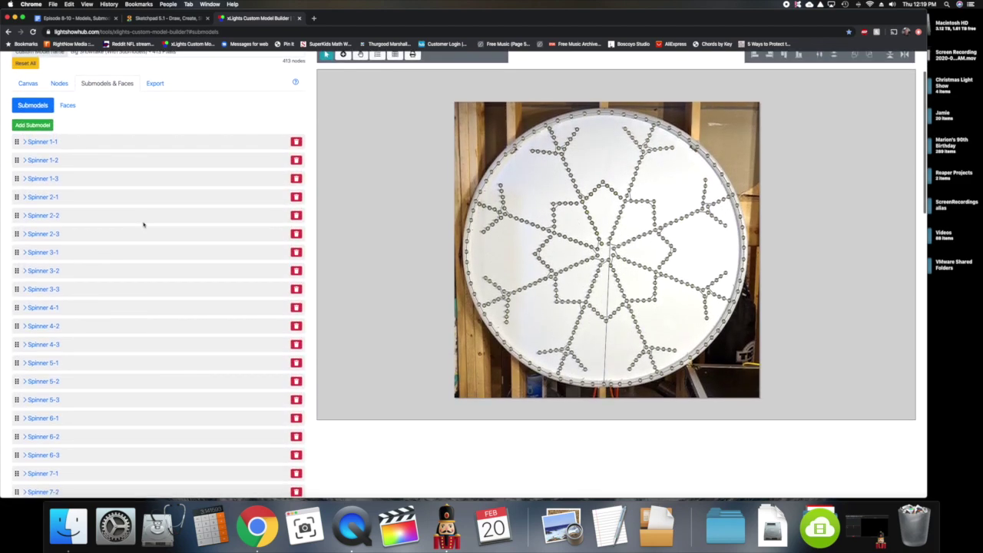
pyautogui.scroll(-10, 143, 224)
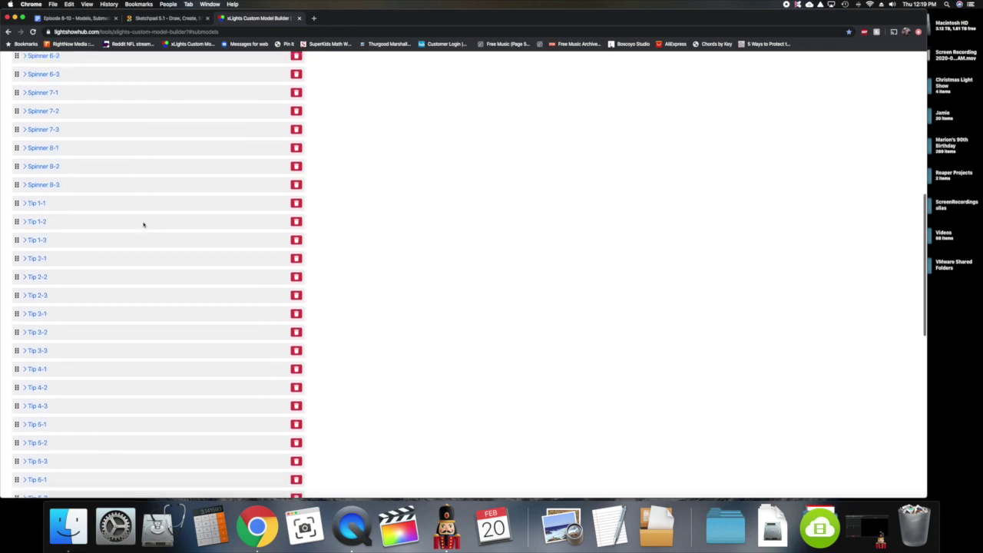
pyautogui.scroll(10, 143, 225)
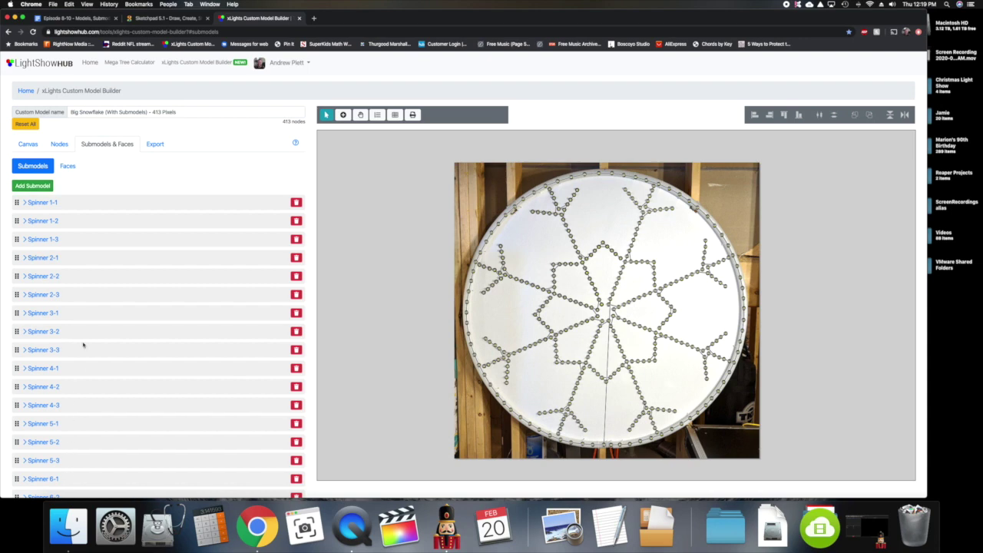
# Step: Check the node ranges of submodels Spinner 1-1, 1-2 and 1-3 on the snowflake, and view the model's export options
pyautogui.click(36, 203)
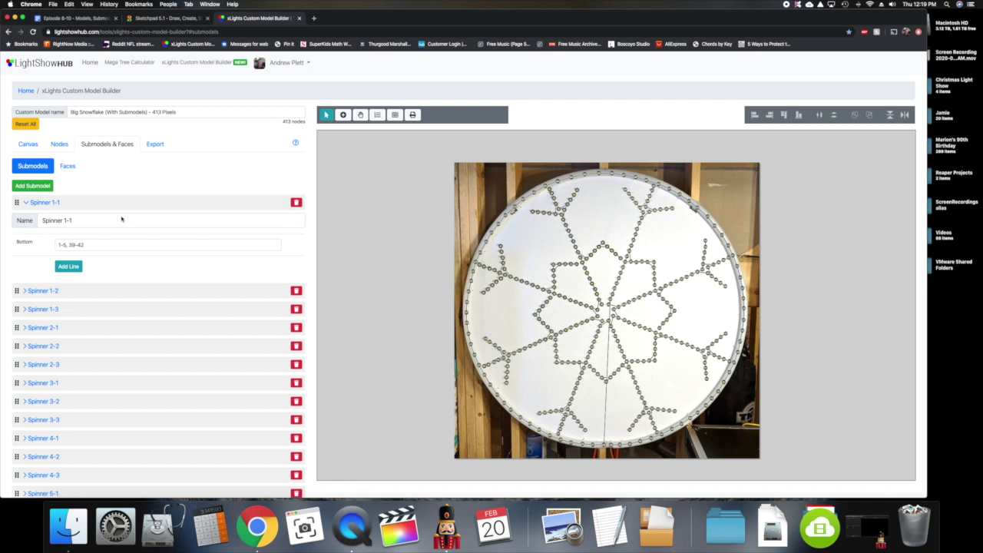
pyautogui.click(93, 221)
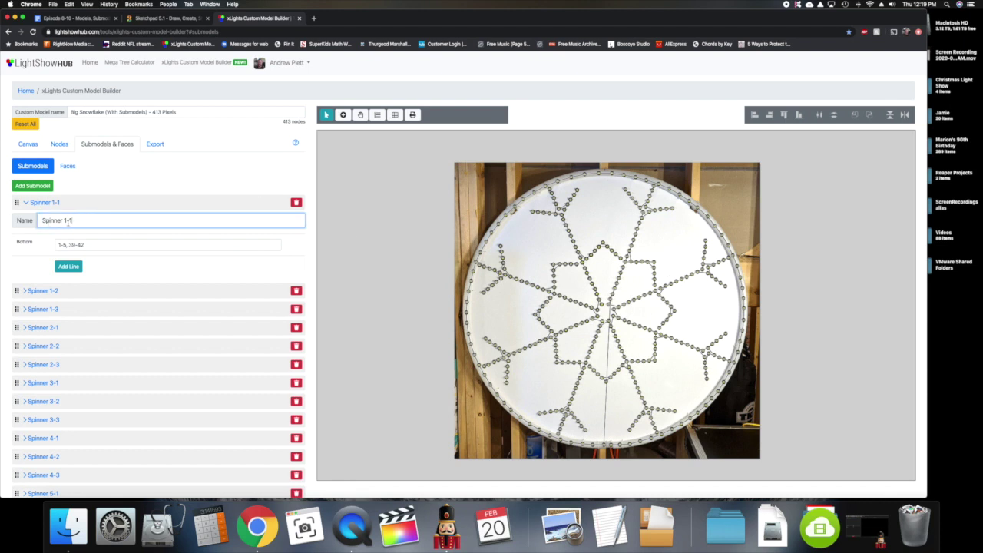
pyautogui.click(84, 244)
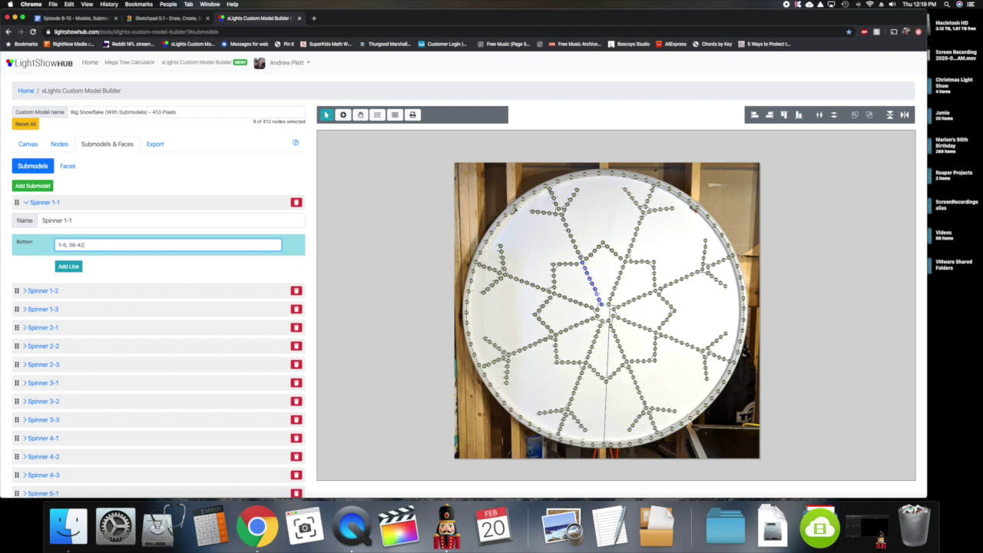
pyautogui.click(108, 291)
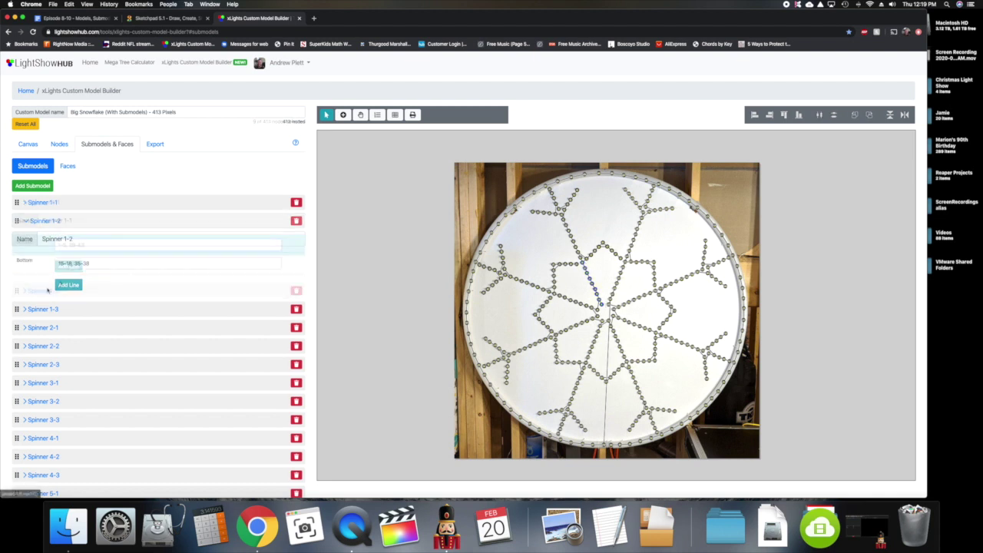
pyautogui.click(117, 262)
pyautogui.click(122, 308)
pyautogui.click(127, 281)
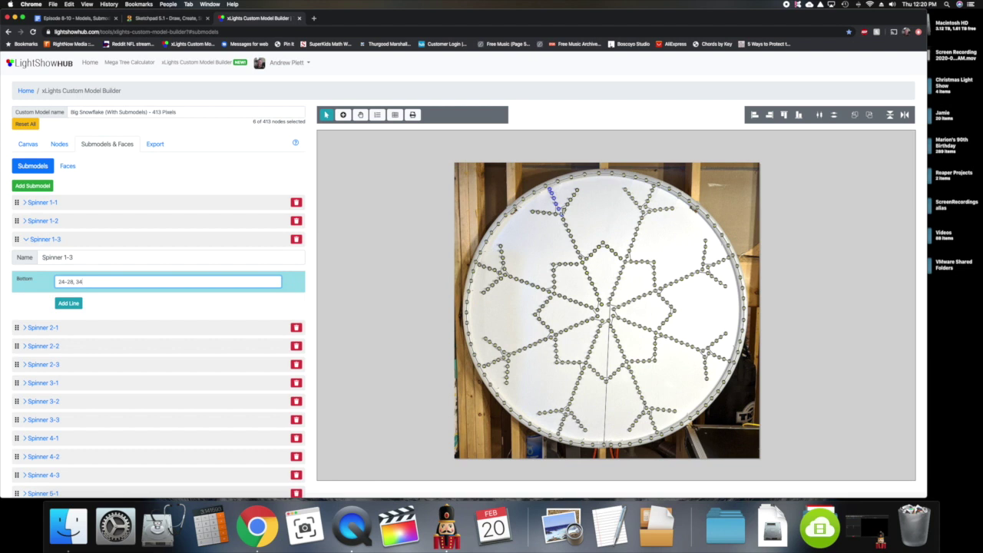
pyautogui.click(40, 239)
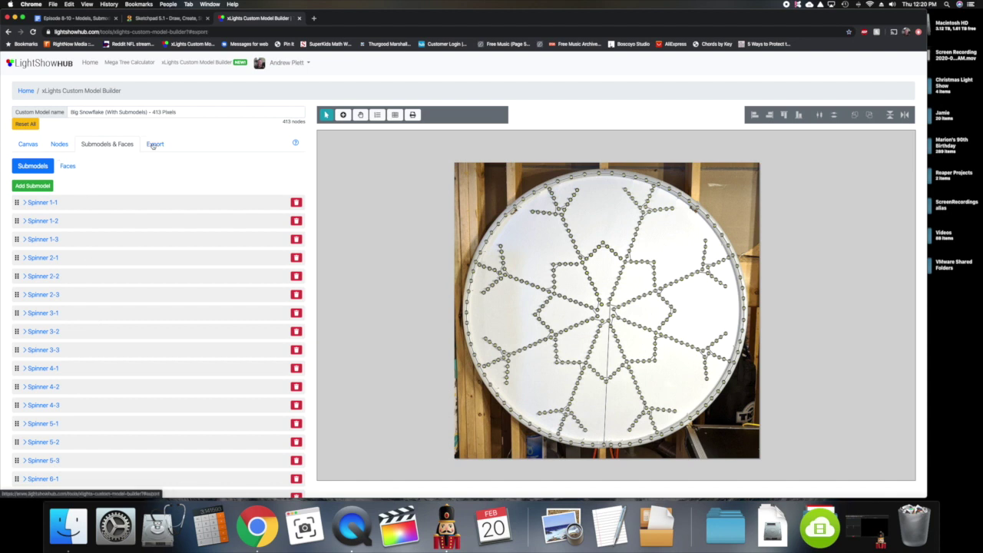
pyautogui.click(152, 145)
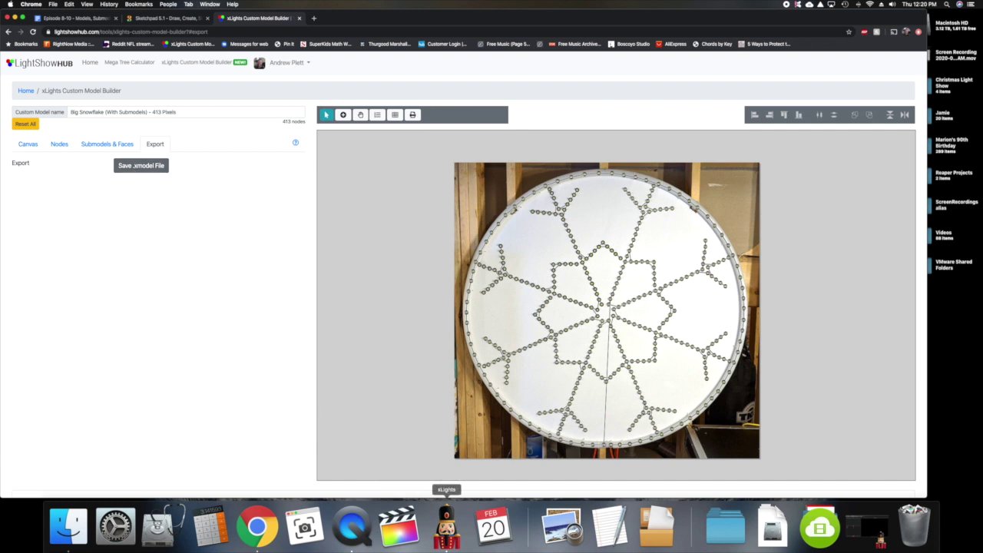
# Step: Switch to xLights, save the empty layout and widen the application window
pyautogui.click(446, 525)
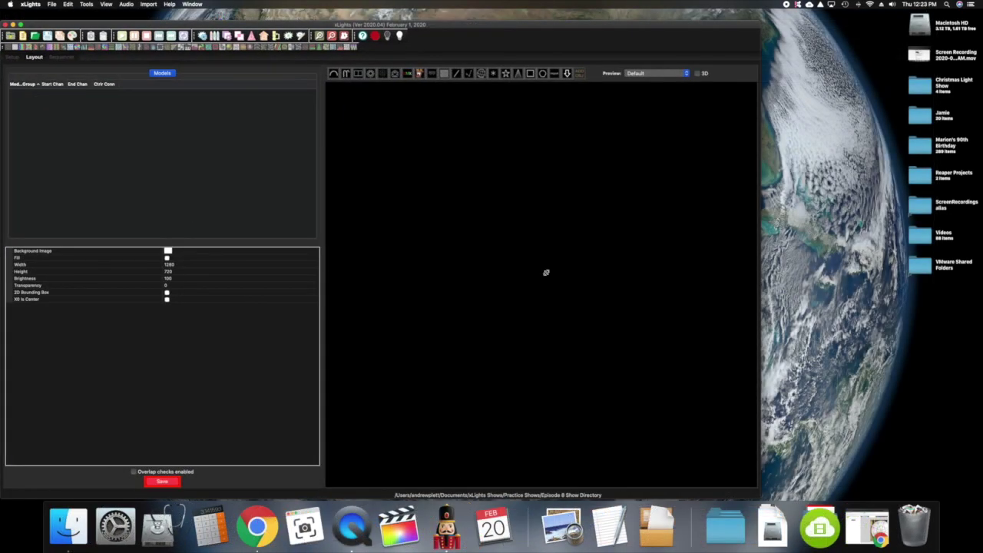
pyautogui.click(162, 481)
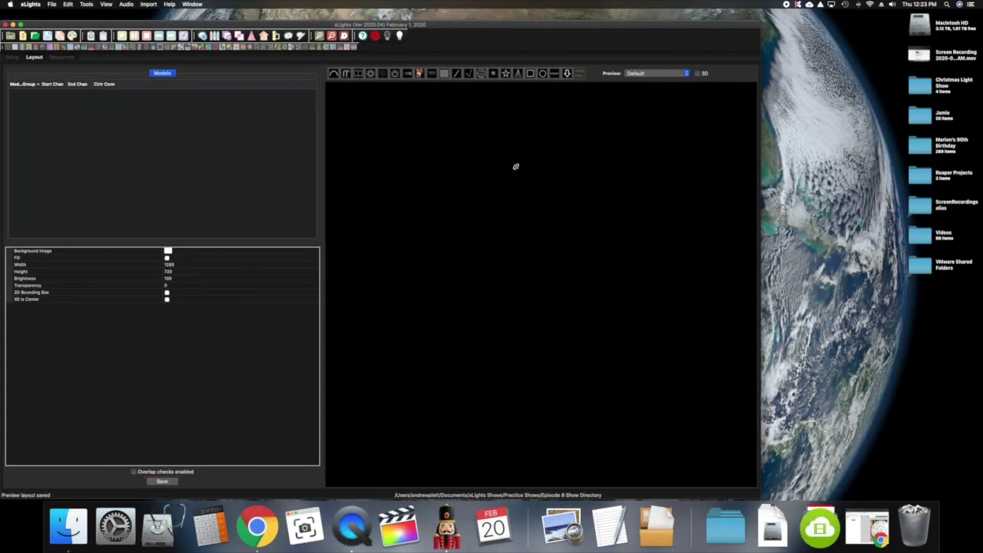
pyautogui.moveTo(760, 23); pyautogui.dragTo(865, 27)
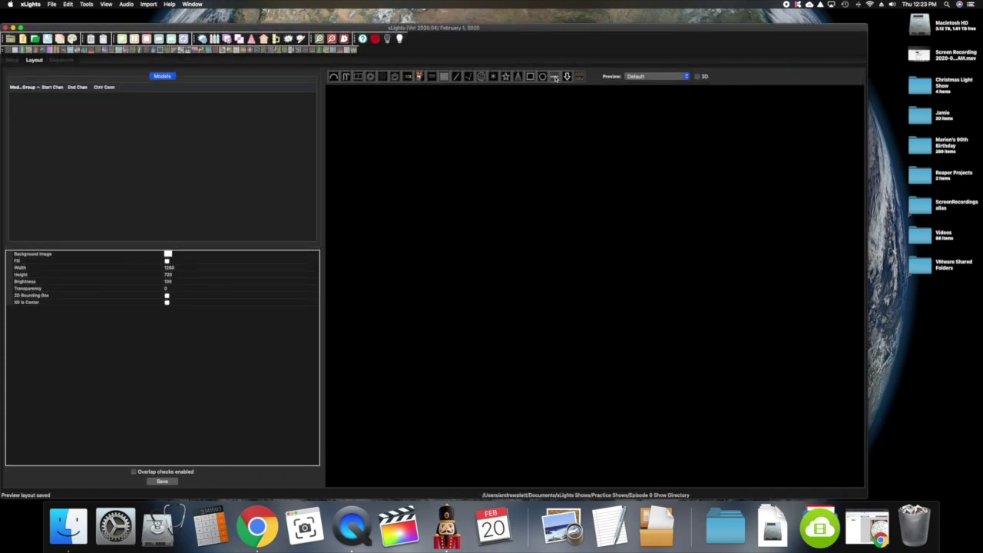
# Step: Import Big Snowflake (With Submodels) - 413 Pixels.xmodel into the layout preview and save the layout
pyautogui.click(557, 78)
pyautogui.click(435, 132)
pyautogui.moveTo(435, 132); pyautogui.dragTo(759, 394)
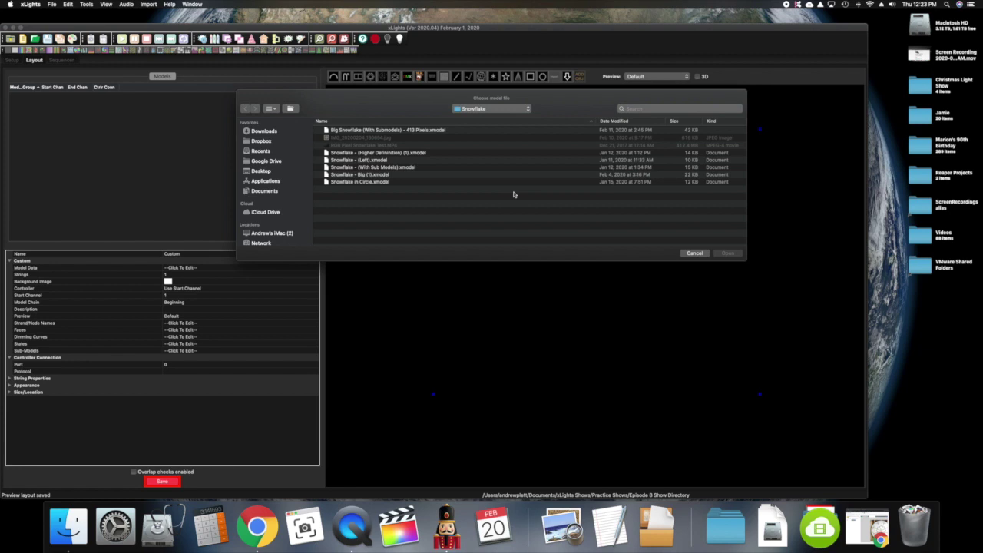
pyautogui.click(356, 131)
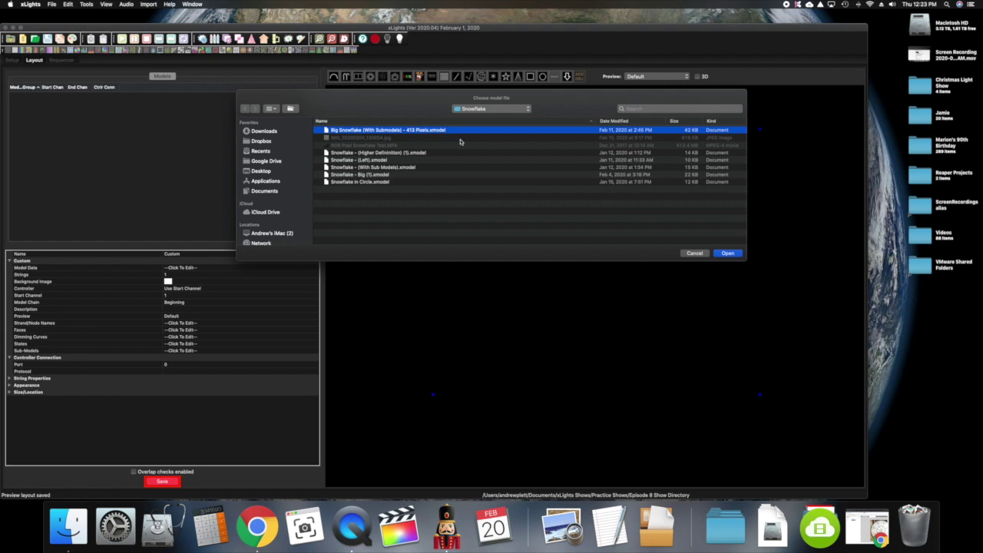
pyautogui.click(728, 253)
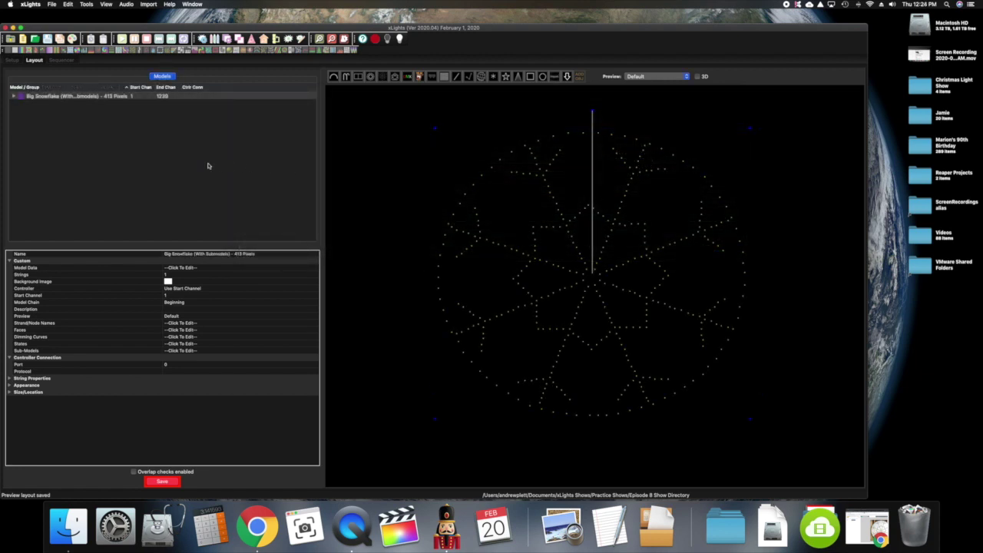
pyautogui.click(155, 483)
# Step: Set the snowflake model's number of strings to 5 and enable individual start nodes
pyautogui.click(175, 275)
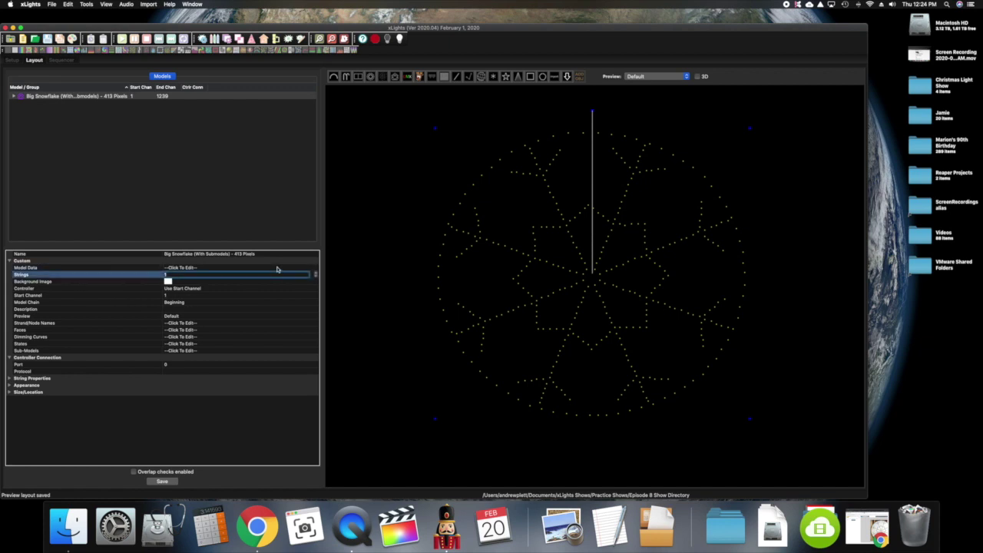
pyautogui.write('5')
pyautogui.press('Return')
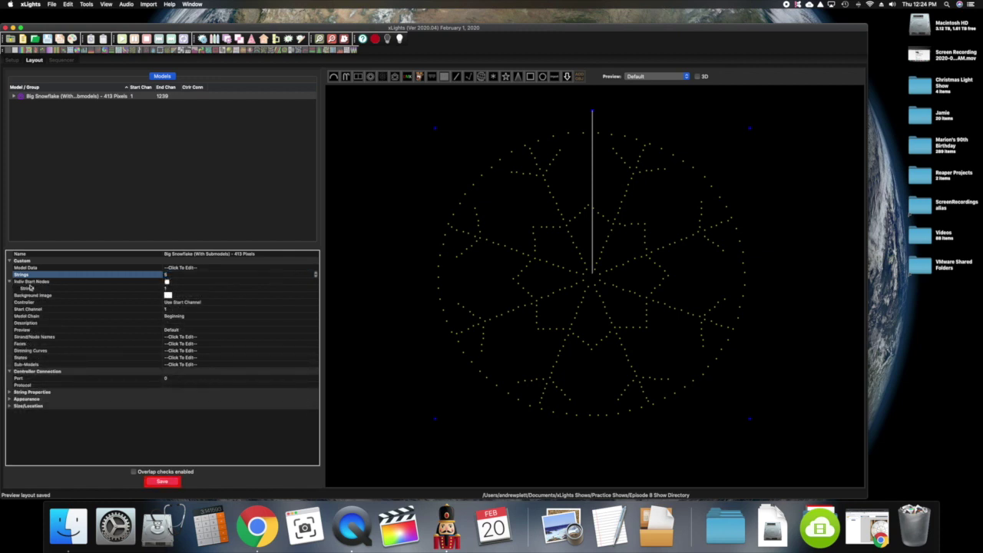
pyautogui.click(167, 282)
# Step: Set String2's start node to 85 and shift the snowflake slightly down and left in the layout preview
pyautogui.click(179, 296)
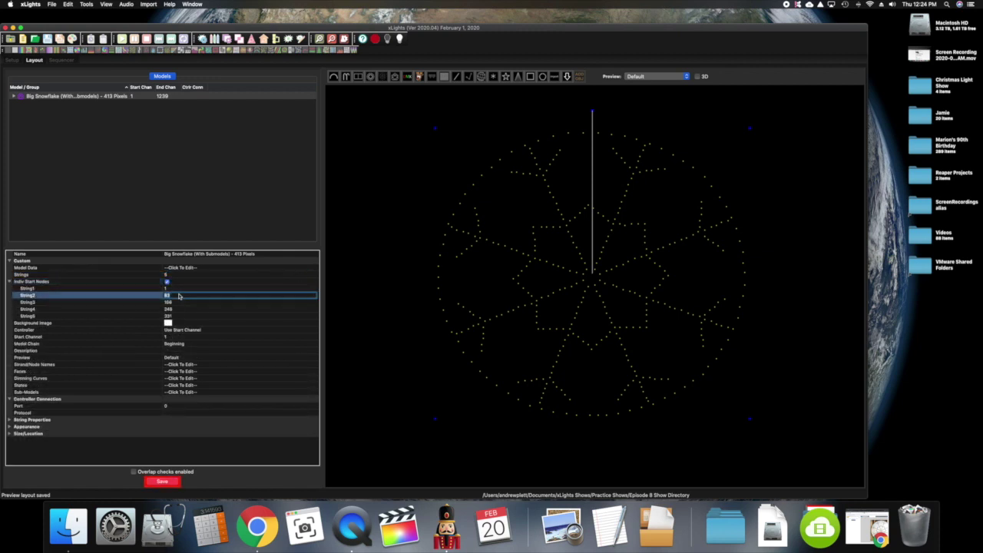
pyautogui.click(209, 526)
pyautogui.click(762, 215)
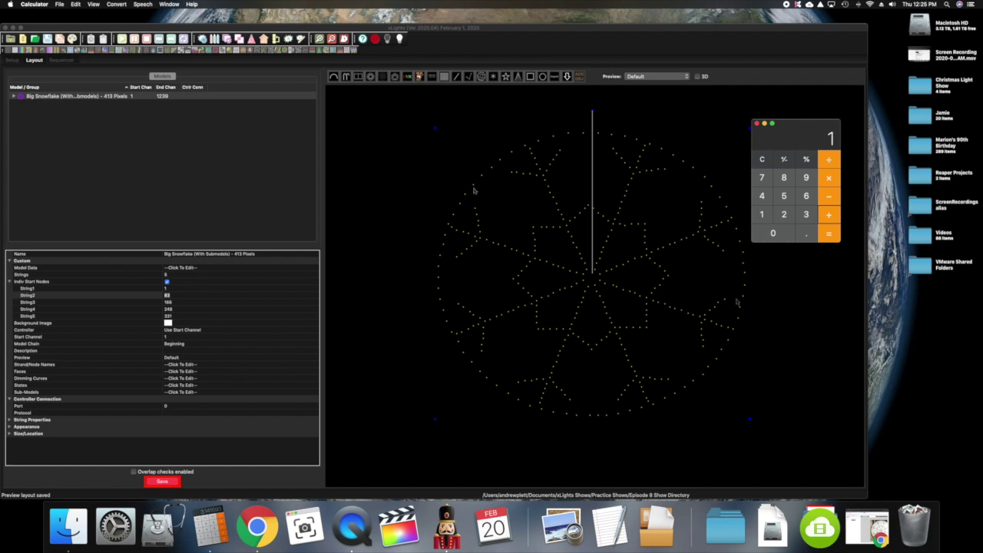
pyautogui.moveTo(474, 190); pyautogui.dragTo(424, 282)
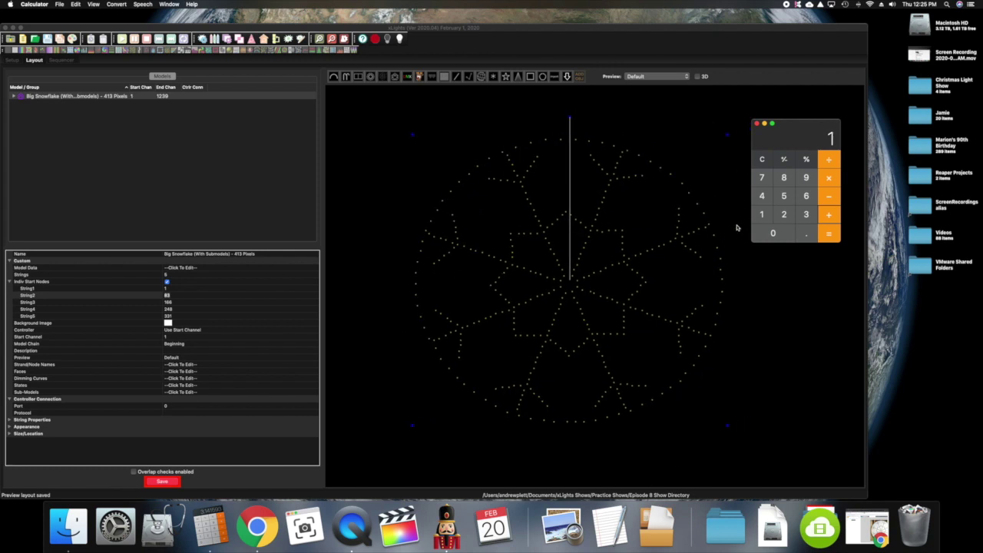
pyautogui.press('super+q')
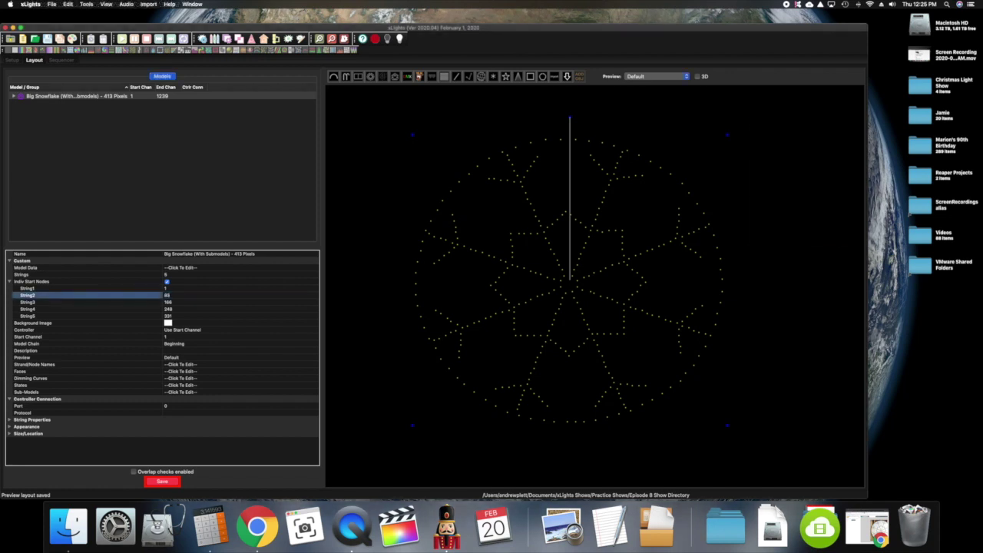
# Step: Add 84 pixels per string plus a final 77 in Calculator, and set String3, String4 and String5 start nodes to 169, 253 and 337
pyautogui.click(210, 527)
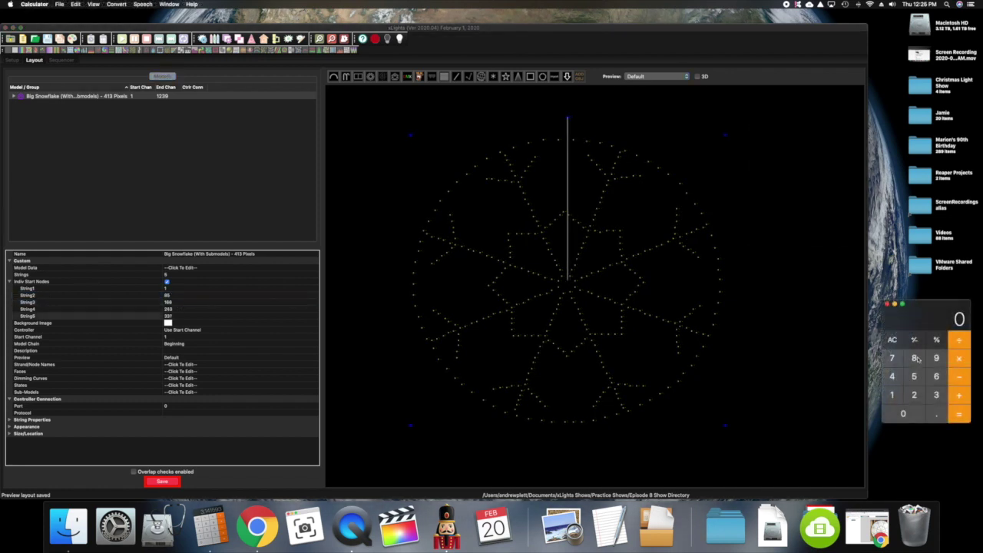
pyautogui.click(915, 358)
pyautogui.click(895, 378)
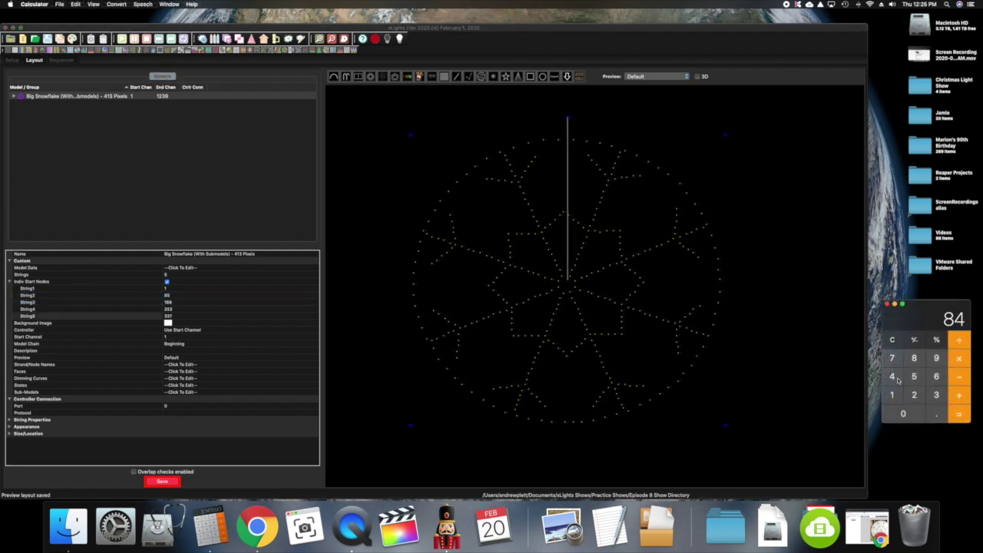
pyautogui.click(960, 396)
pyautogui.click(915, 359)
pyautogui.click(893, 377)
pyautogui.click(964, 415)
pyautogui.click(957, 395)
pyautogui.click(914, 359)
pyautogui.click(893, 377)
pyautogui.press('Return')
pyautogui.press('+')
pyautogui.write('77')
pyautogui.press('Return')
pyautogui.click(181, 290)
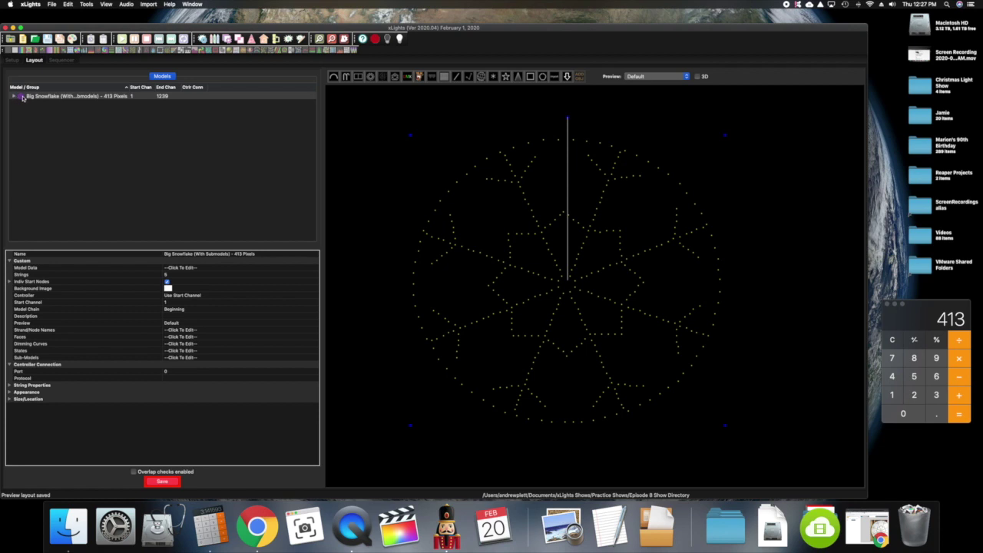
# Step: Examine the snowflake model's channel mapping and its expanded list of submodels
pyautogui.moveTo(51, 99)
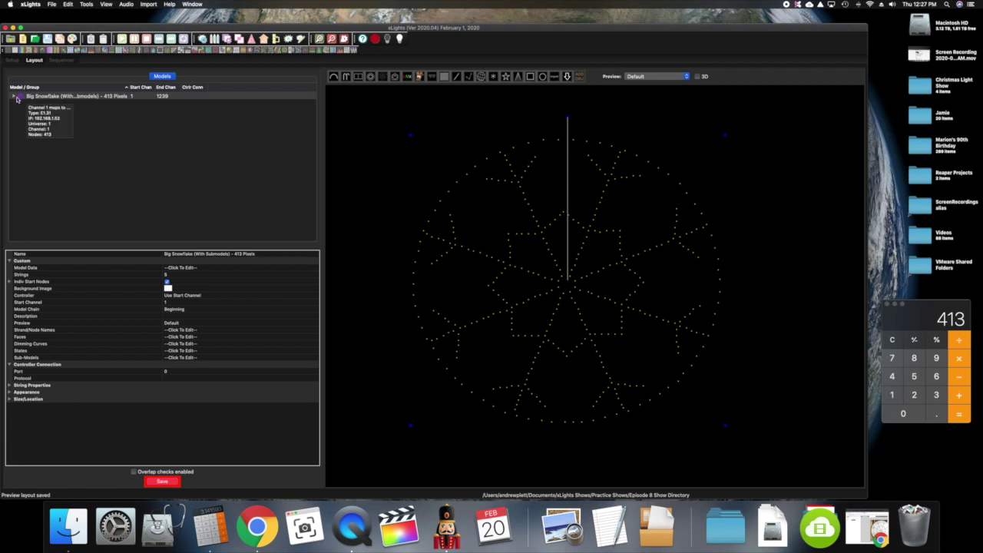
pyautogui.click(14, 98)
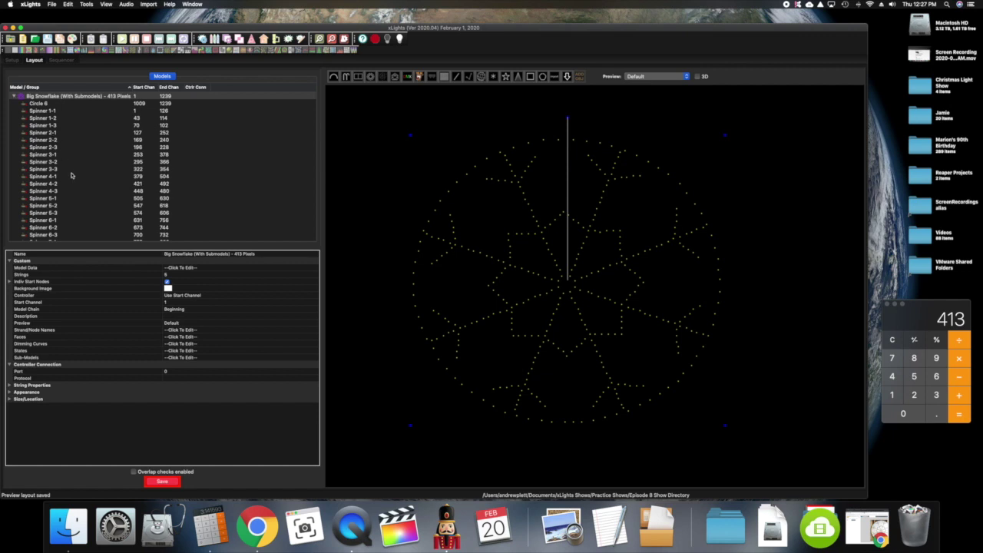
pyautogui.scroll(-15, 70, 175)
pyautogui.scroll(15, 71, 175)
pyautogui.scroll(-15, 70, 175)
pyautogui.scroll(15, 71, 175)
pyautogui.scroll(-1, 71, 175)
pyautogui.scroll(3, 71, 175)
# Step: Add a new model group named Star
pyautogui.rightClick(91, 139)
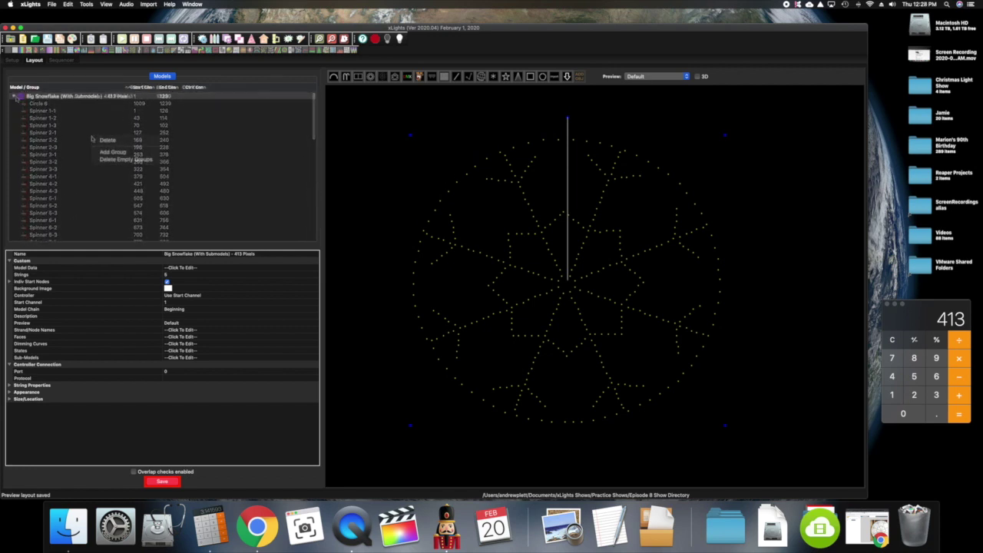
pyautogui.click(108, 152)
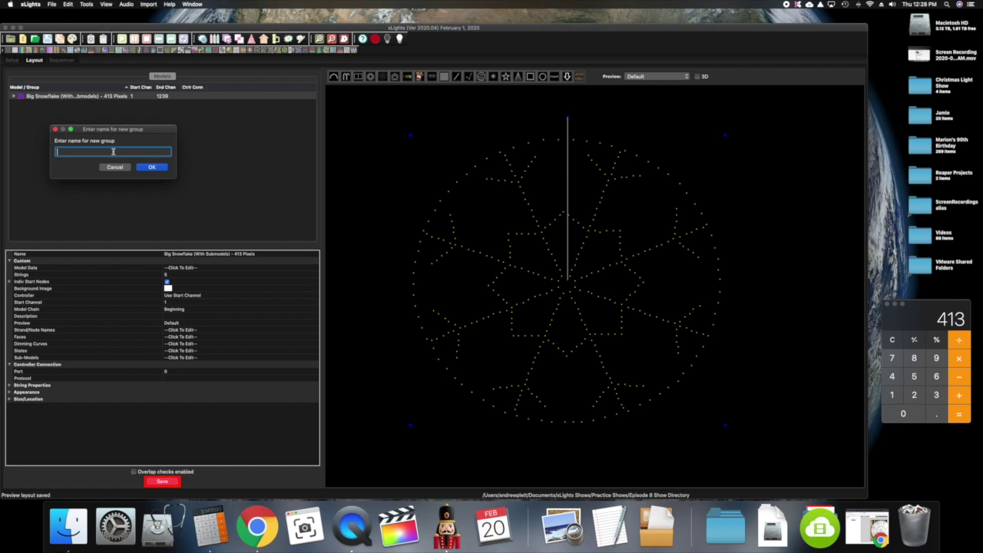
pyautogui.write('Star')
pyautogui.press('Return')
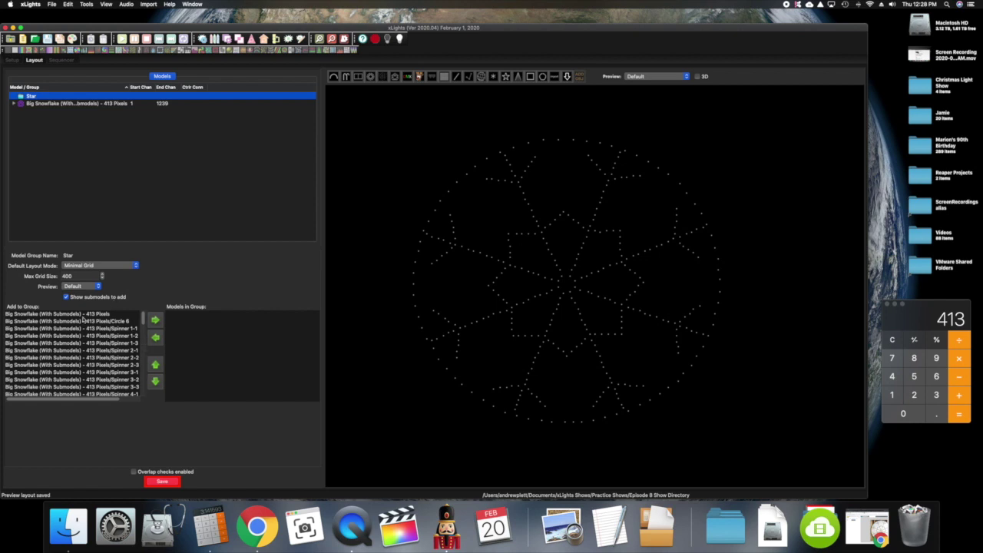
# Step: Add the snowflake submodels Star 1 through Star 8 to the Star group
pyautogui.scroll(-15, 114, 343)
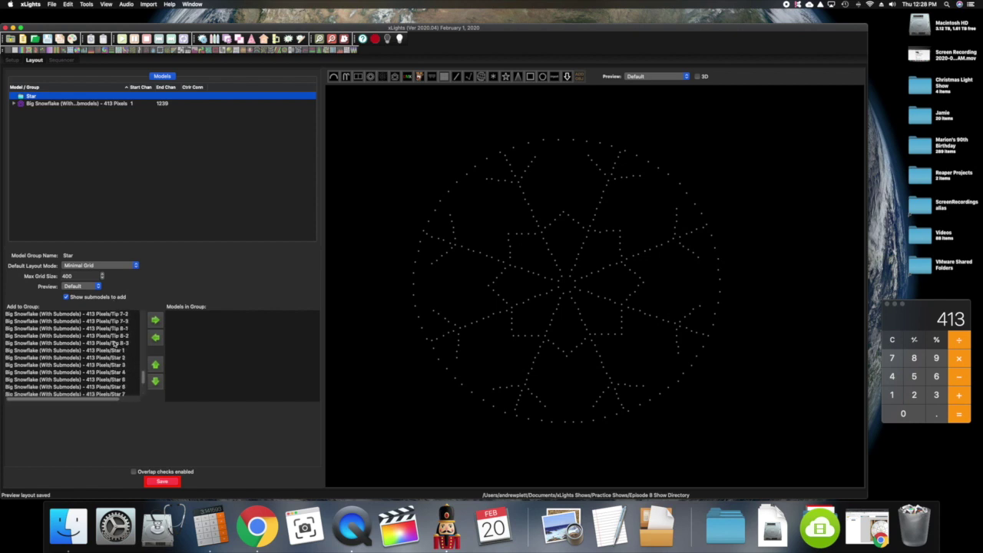
pyautogui.doubleClick(113, 351)
pyautogui.doubleClick(113, 350)
pyautogui.doubleClick(113, 351)
pyautogui.doubleClick(114, 350)
pyautogui.doubleClick(113, 350)
pyautogui.doubleClick(114, 350)
pyautogui.doubleClick(113, 350)
pyautogui.doubleClick(114, 351)
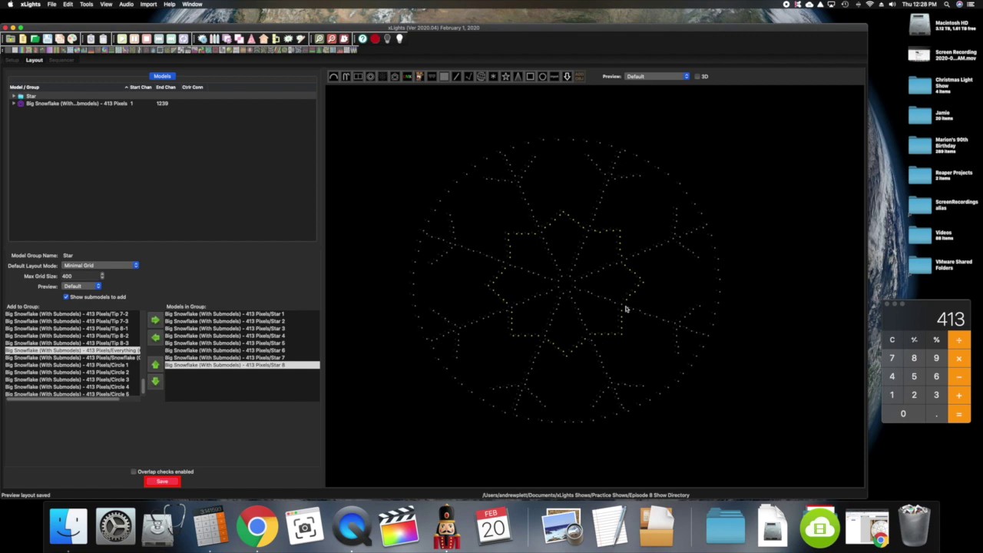
# Step: Add the Star Valleys submodel to the Star group as well
pyautogui.scroll(8, 94, 361)
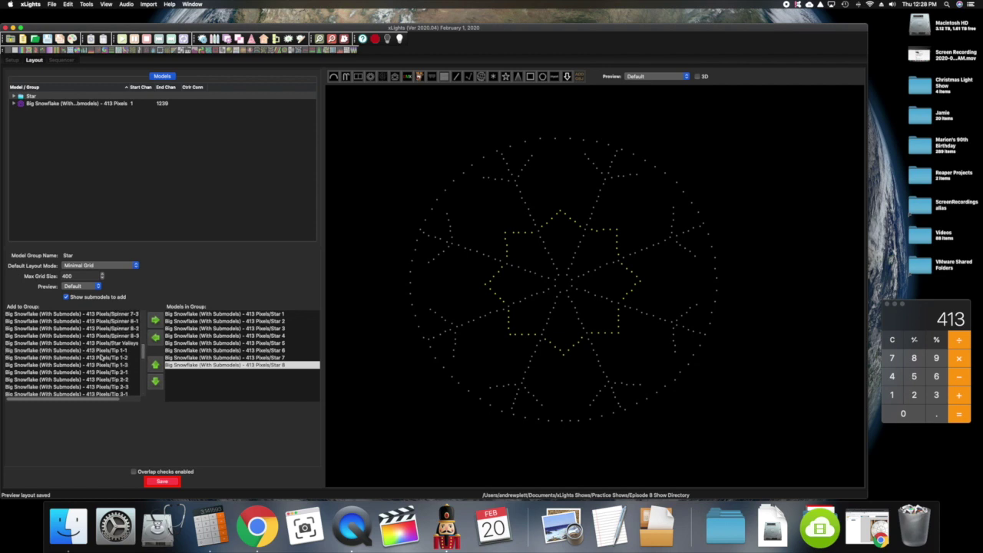
pyautogui.click(114, 343)
pyautogui.doubleClick(114, 344)
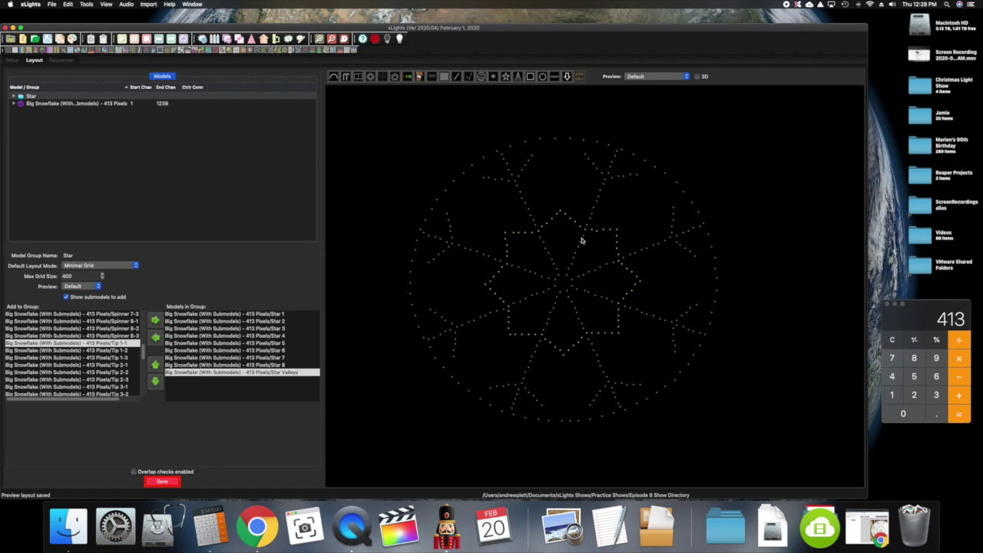
# Step: Create a group named Spinner 1 and add submodels Spinner 1-1, 1-2 and 1-3 to it
pyautogui.click(30, 154)
pyautogui.rightClick(38, 146)
pyautogui.click(50, 148)
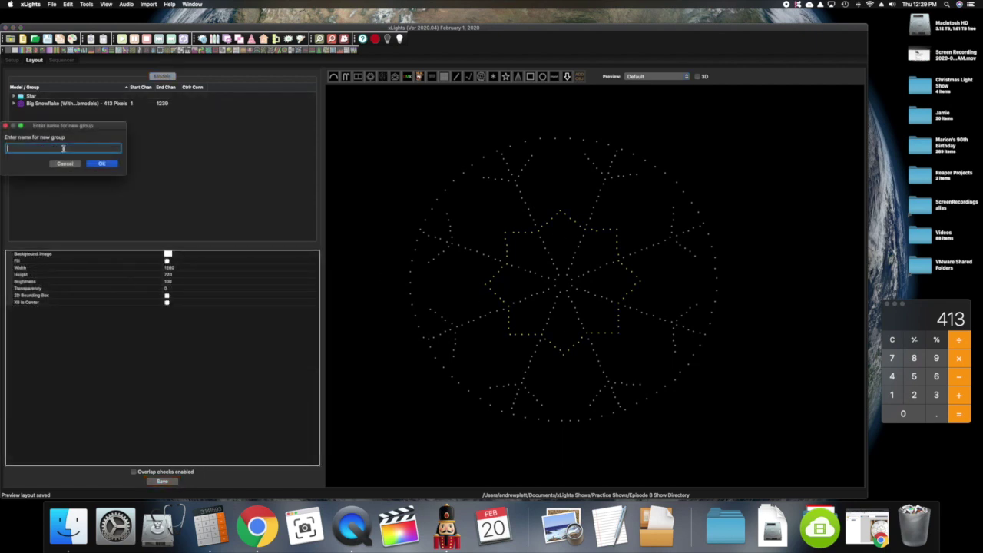
pyautogui.write('Spinner 1')
pyautogui.press('Return')
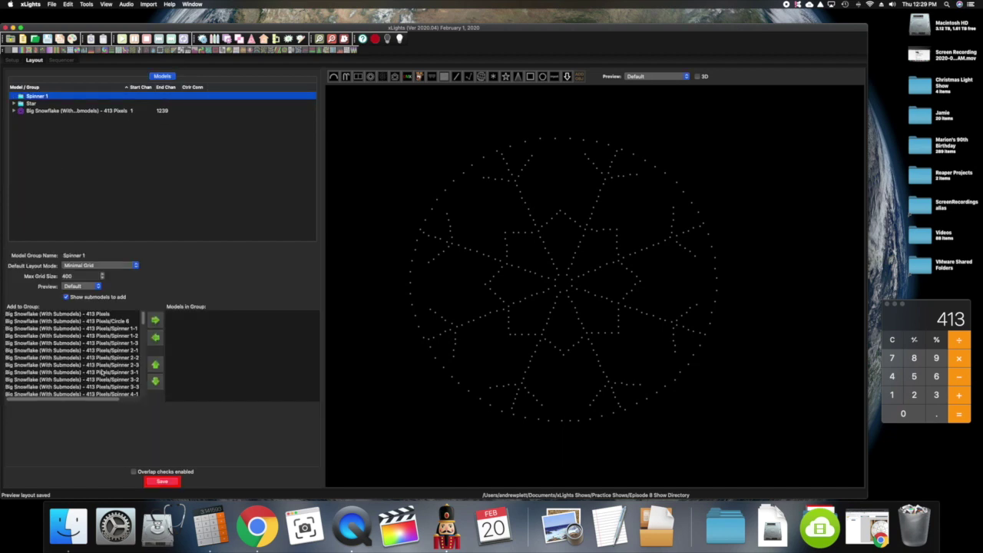
pyautogui.doubleClick(123, 329)
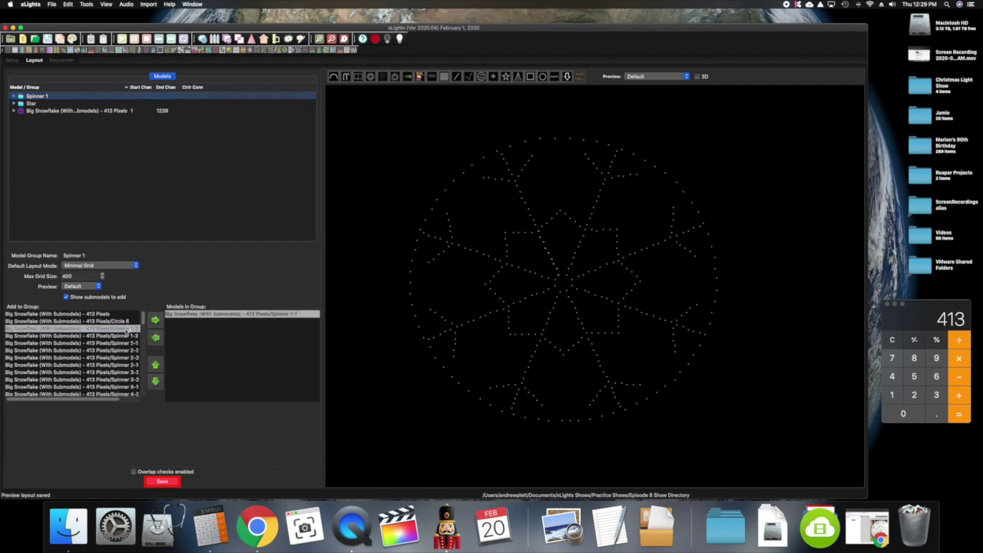
pyautogui.doubleClick(126, 329)
pyautogui.doubleClick(126, 329)
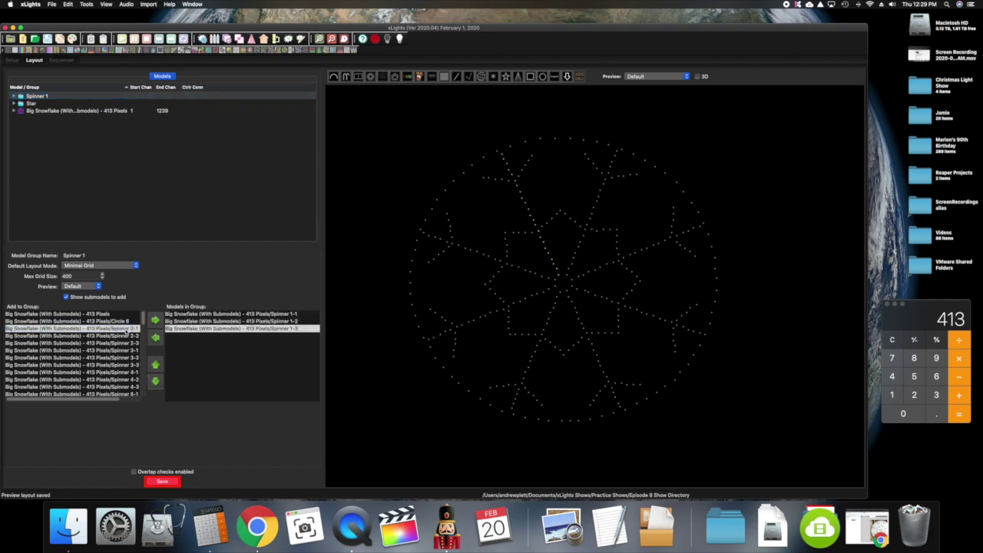
# Step: Create a group named Spinner 2 containing only submodels Spinner 2-1, 2-2 and 2-3
pyautogui.rightClick(59, 155)
pyautogui.click(96, 170)
pyautogui.press('Return')
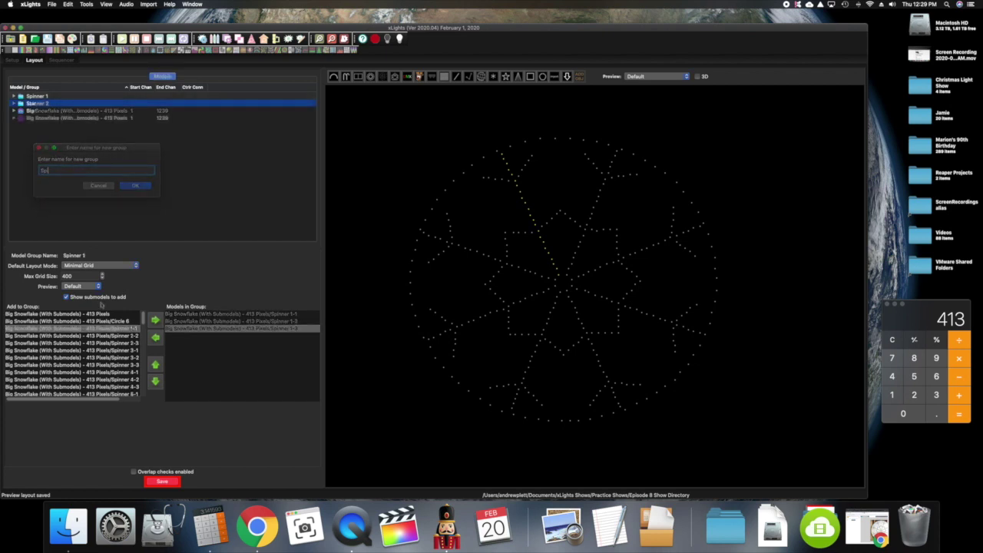
pyautogui.doubleClick(114, 350)
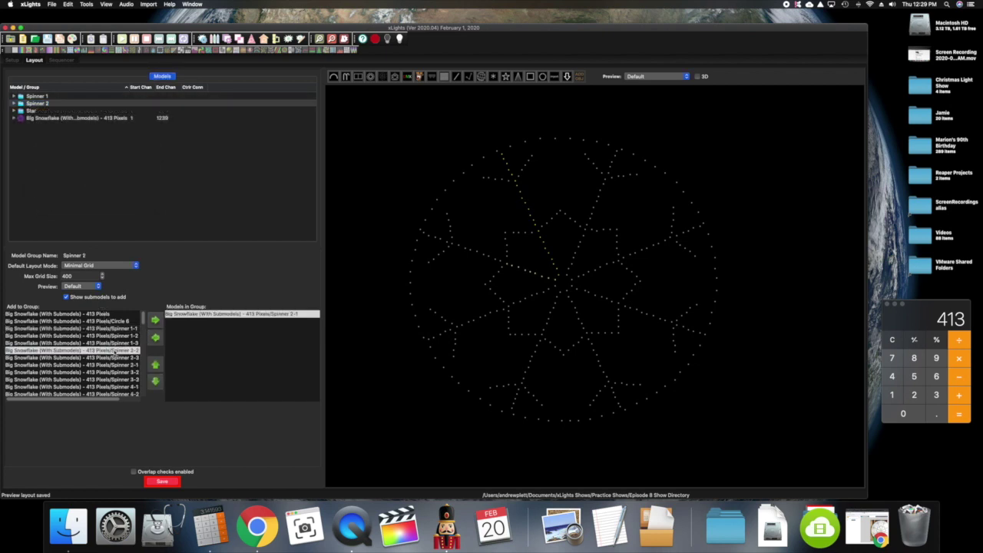
pyautogui.doubleClick(114, 350)
pyautogui.doubleClick(114, 350)
pyautogui.doubleClick(114, 350)
pyautogui.click(155, 337)
# Step: Create a group named Spinner 3 and add submodels Spinner 3-1, 3-2 and 3-3 to it
pyautogui.rightClick(36, 147)
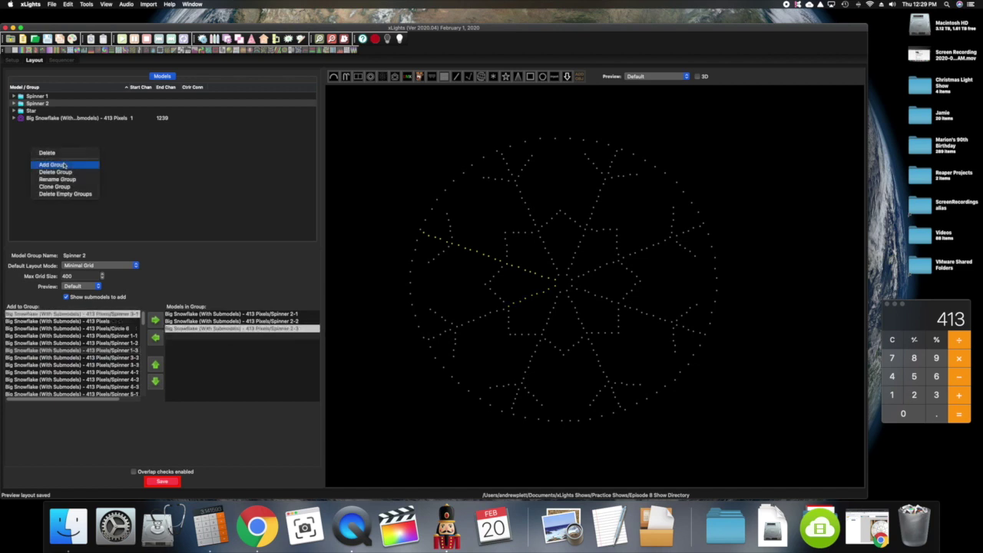
pyautogui.click(63, 164)
pyautogui.write('Spinner 3')
pyautogui.press('Return')
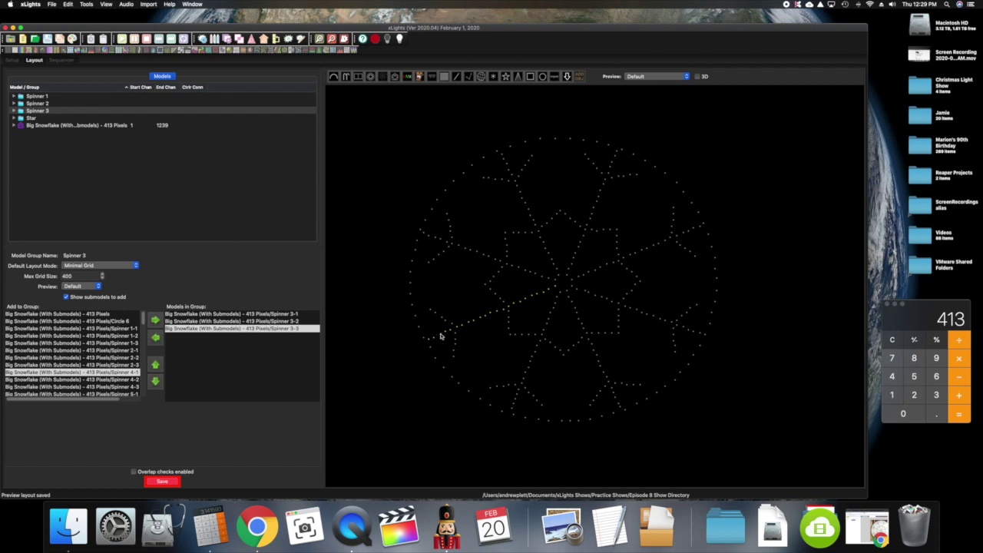
# Step: Create groups Spinner 4 through Spinner 8, adding the three submodels with the matching spinner number to each
pyautogui.rightClick(100, 154)
pyautogui.click(54, 163)
pyautogui.write('Spinner 4')
pyautogui.press('Return')
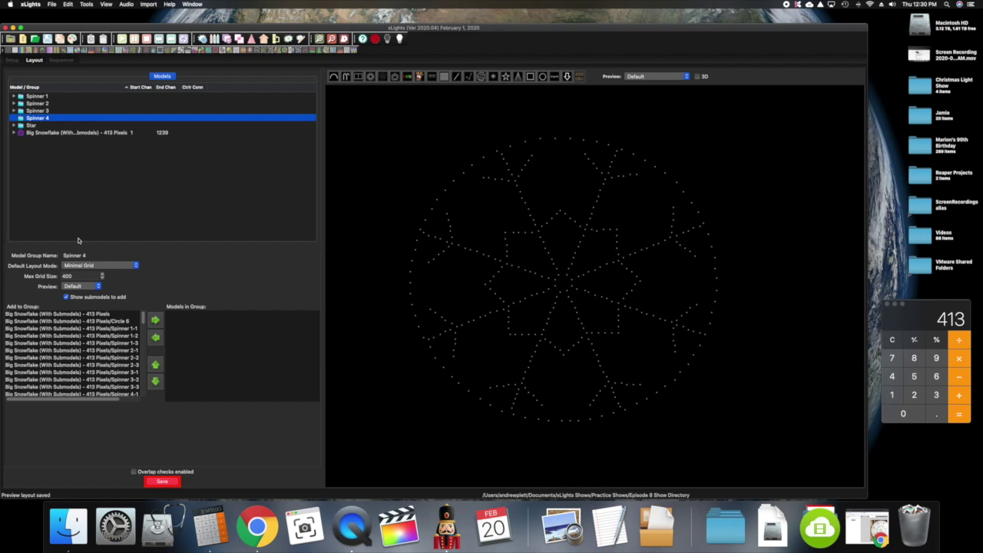
pyautogui.scroll(-3, 99, 349)
pyautogui.doubleClick(100, 350)
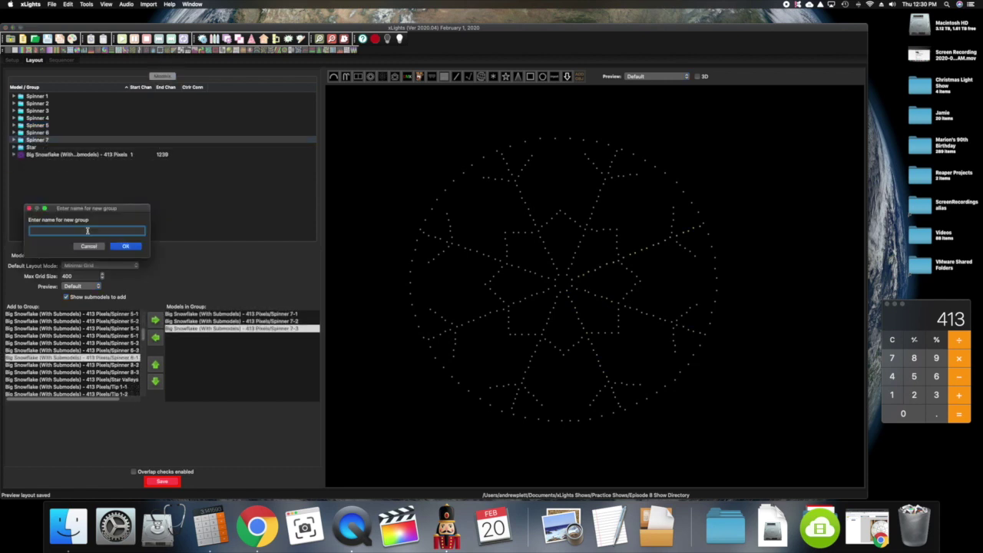
pyautogui.write('Spinner 8')
pyautogui.press('Return')
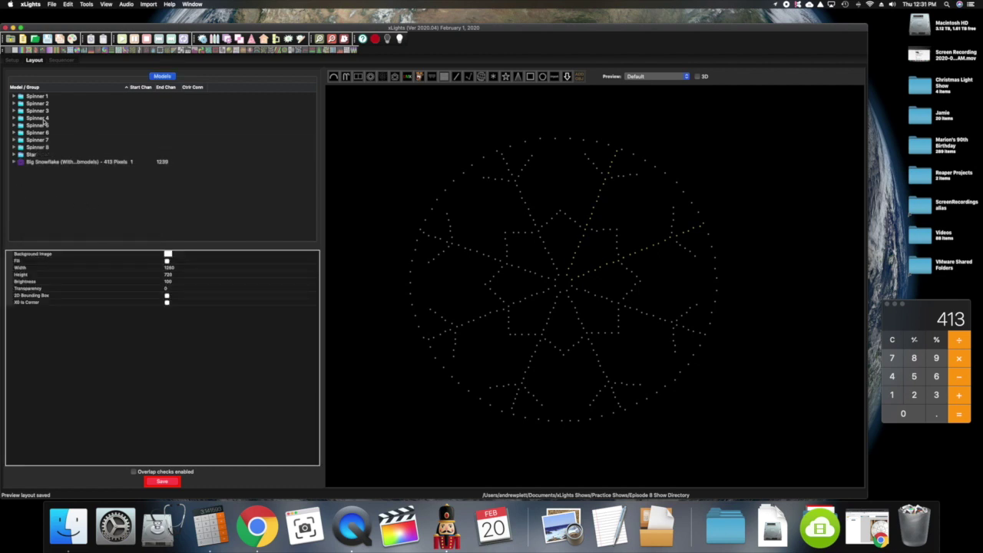
# Step: Check the nodes of each group from Spinner 1 to Spinner 8 in the layout preview
pyautogui.click(36, 97)
pyautogui.press('Down')
pyautogui.press('Down')
pyautogui.press('Down')
pyautogui.press('Down')
pyautogui.press('Down')
pyautogui.press('Down')
pyautogui.press('Down')
# Step: Add a new model group named Spinner for the whole set of spinner arms
pyautogui.click(49, 212)
pyautogui.rightClick(48, 212)
pyautogui.click(69, 208)
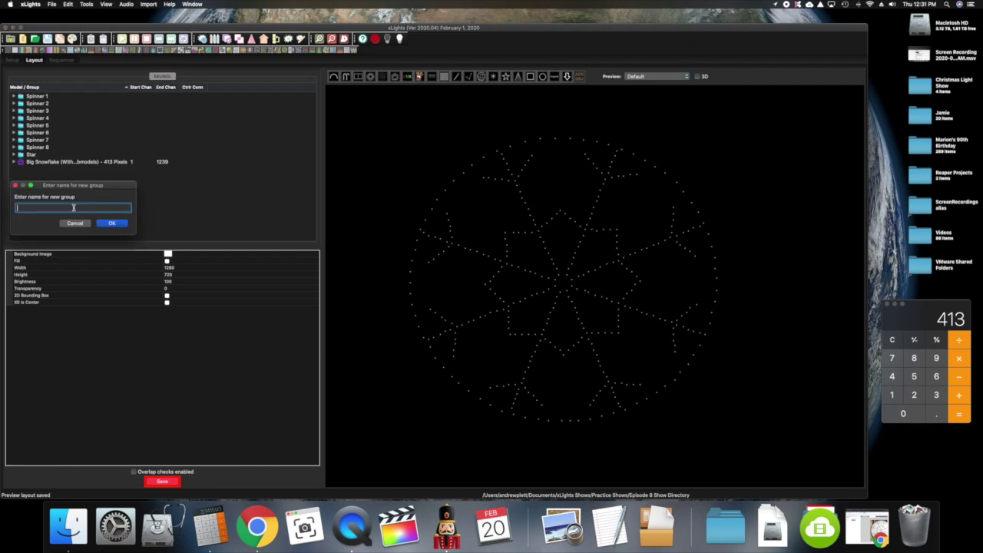
pyautogui.write('Spinner')
pyautogui.press('Return')
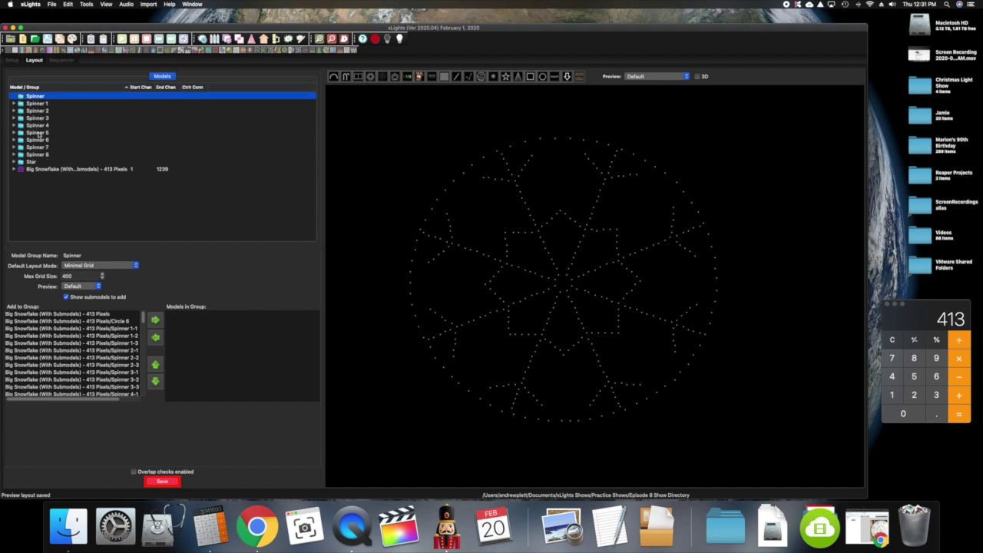
# Step: Add the groups Spinner 1 through Spinner 8 to the Spinner group
pyautogui.moveTo(143, 326); pyautogui.dragTo(143, 387)
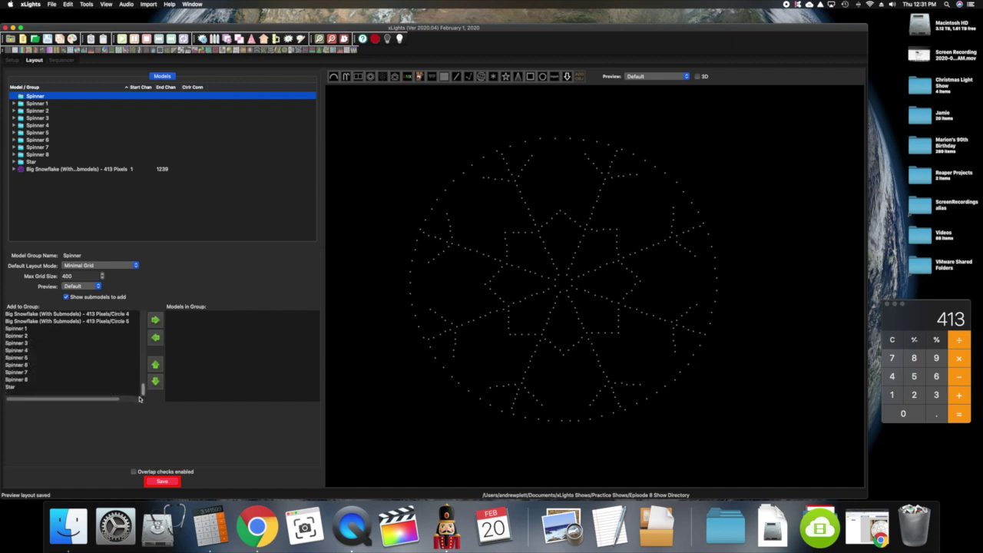
pyautogui.click(156, 321)
pyautogui.click(157, 321)
pyautogui.click(157, 321)
pyautogui.click(157, 321)
pyautogui.click(157, 321)
pyautogui.click(157, 321)
pyautogui.click(156, 321)
pyautogui.click(156, 321)
# Step: Expand the Spinner group and check its combined nodes and those of its nested spinner groups in the preview
pyautogui.click(83, 215)
pyautogui.click(32, 97)
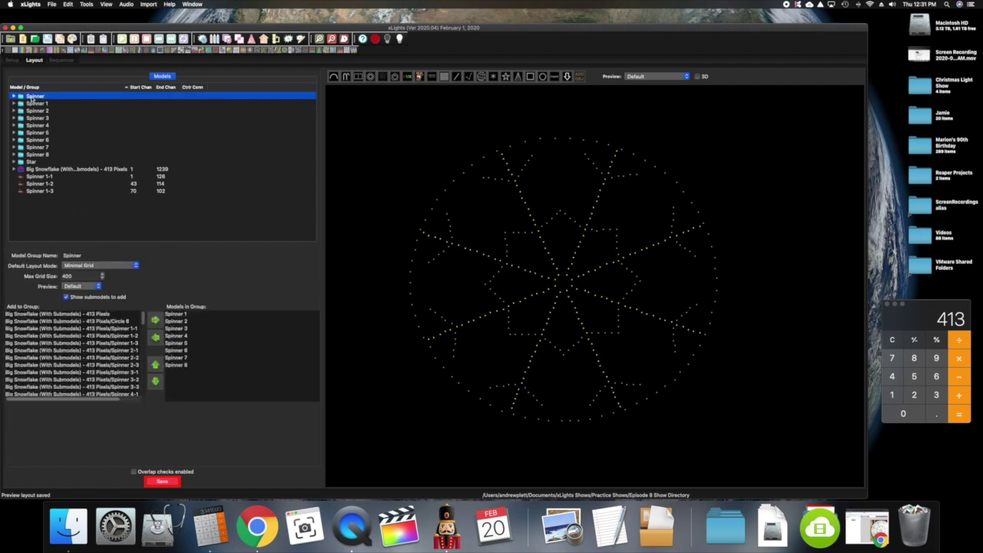
pyautogui.press('Right')
pyautogui.press('Down')
pyautogui.press('Down')
pyautogui.press('Down')
pyautogui.press('Down')
pyautogui.press('Down')
pyautogui.press('Down')
pyautogui.press('Down')
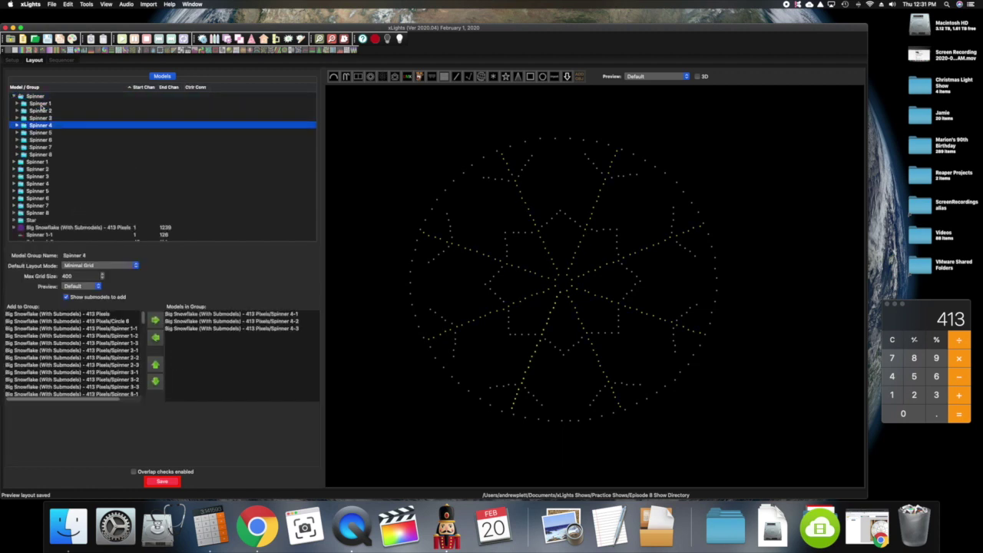
pyautogui.press('Down')
pyautogui.press('Up')
pyautogui.press('Up')
pyautogui.press('Up')
pyautogui.press('Up')
pyautogui.press('Up')
pyautogui.press('Up')
pyautogui.press('Up')
pyautogui.press('Up')
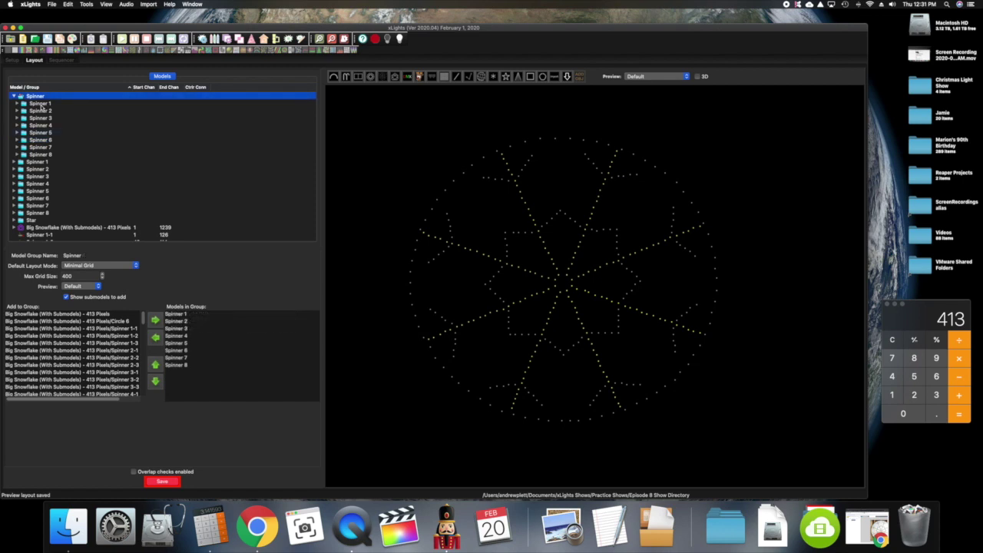
# Step: Check Spinner 1's nested submodels and the Spinner 2 group in the preview, and collapse the Spinner group
pyautogui.press('Left')
pyautogui.press('Right')
pyautogui.press('Down')
pyautogui.press('Right')
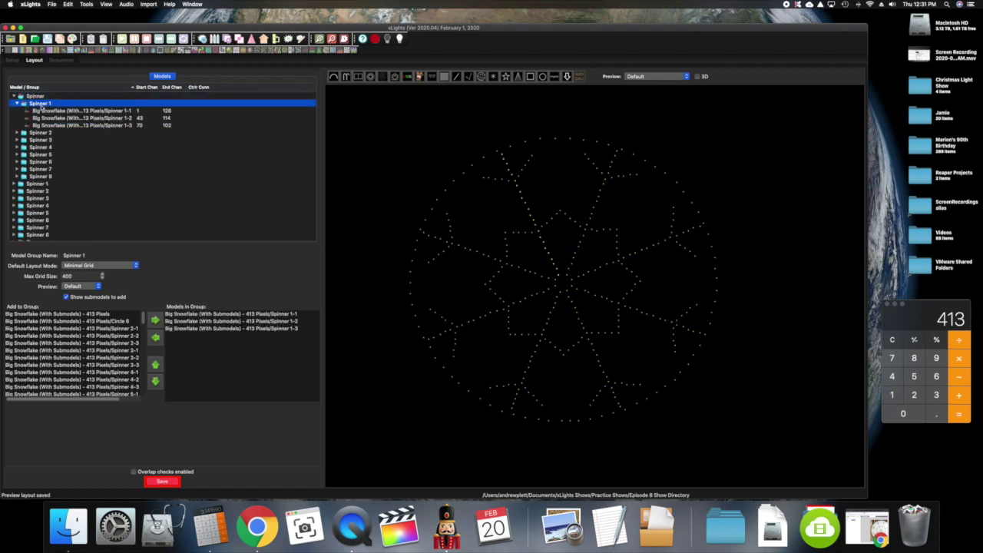
pyautogui.press('Down')
pyautogui.press('Down')
pyautogui.press('Down')
pyautogui.press('Down')
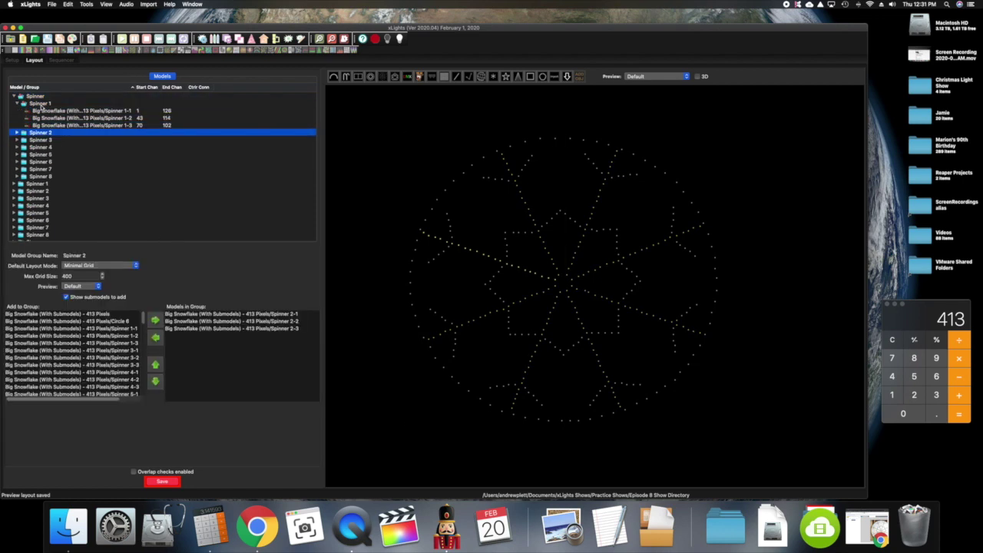
pyautogui.press('Up')
pyautogui.press('Up')
pyautogui.press('Up')
pyautogui.press('Up')
pyautogui.press('Left')
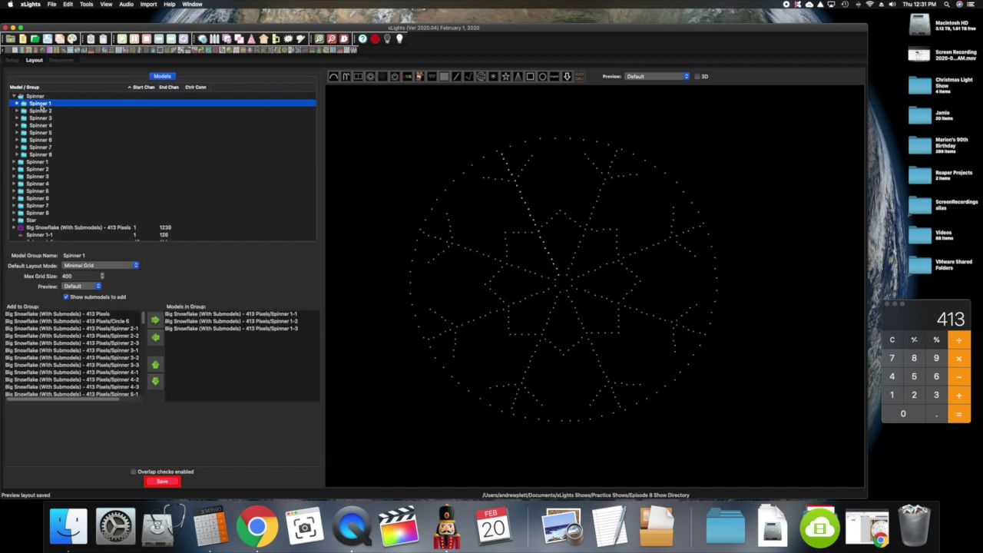
pyautogui.press('Up')
pyautogui.press('Left')
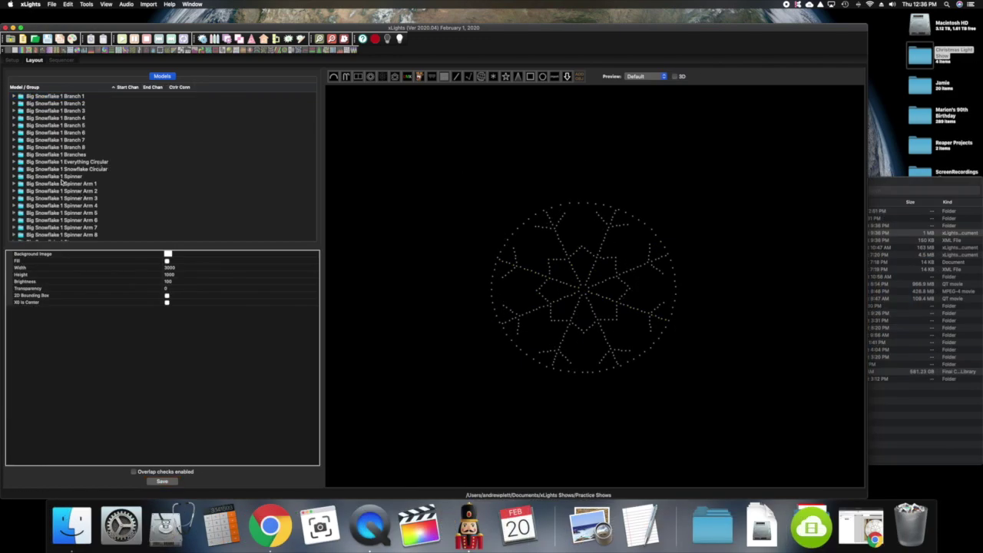
# Step: Open the Big Snowflake 1 - Snowy Night - Without Drums - 95 bpm sequence and widen the timeline area
pyautogui.scroll(-5, 62, 182)
pyautogui.scroll(5, 61, 182)
pyautogui.scroll(-5, 62, 182)
pyautogui.scroll(5, 62, 182)
pyautogui.scroll(-5, 102, 120)
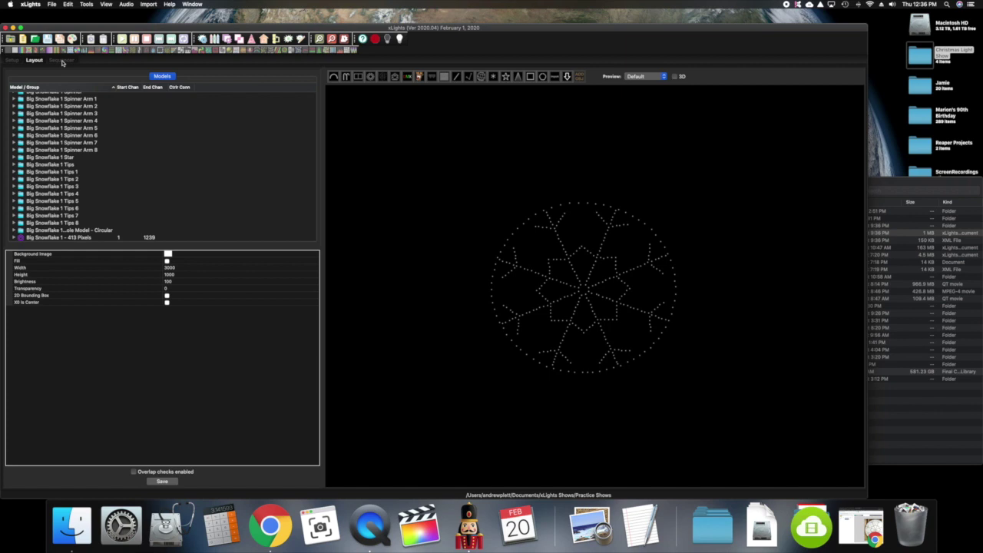
pyautogui.click(61, 60)
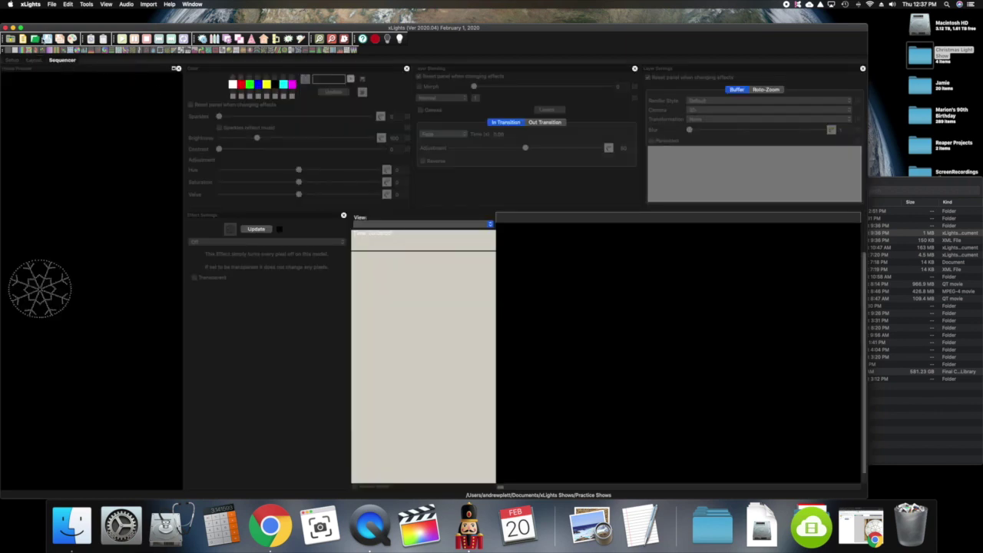
pyautogui.click(35, 39)
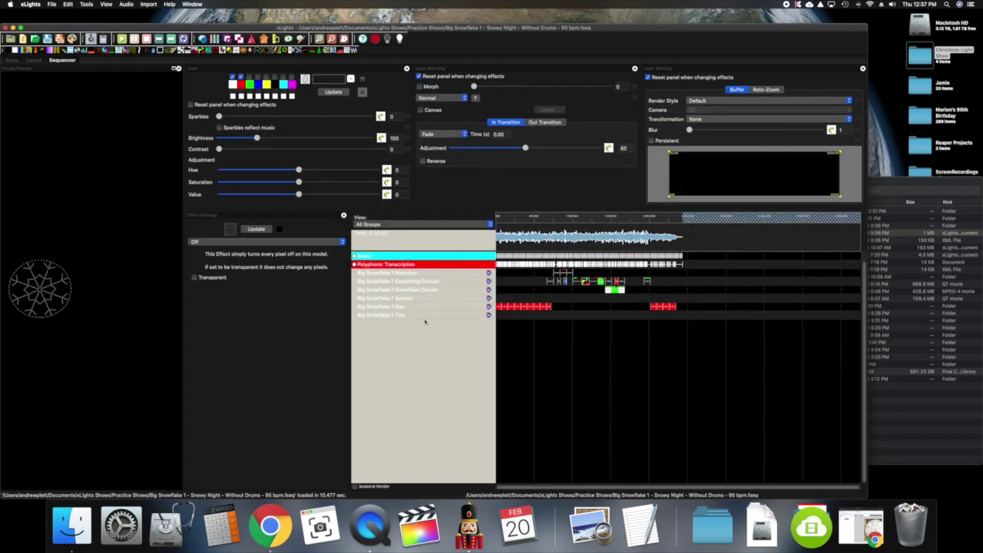
pyautogui.moveTo(346, 234); pyautogui.dragTo(322, 234)
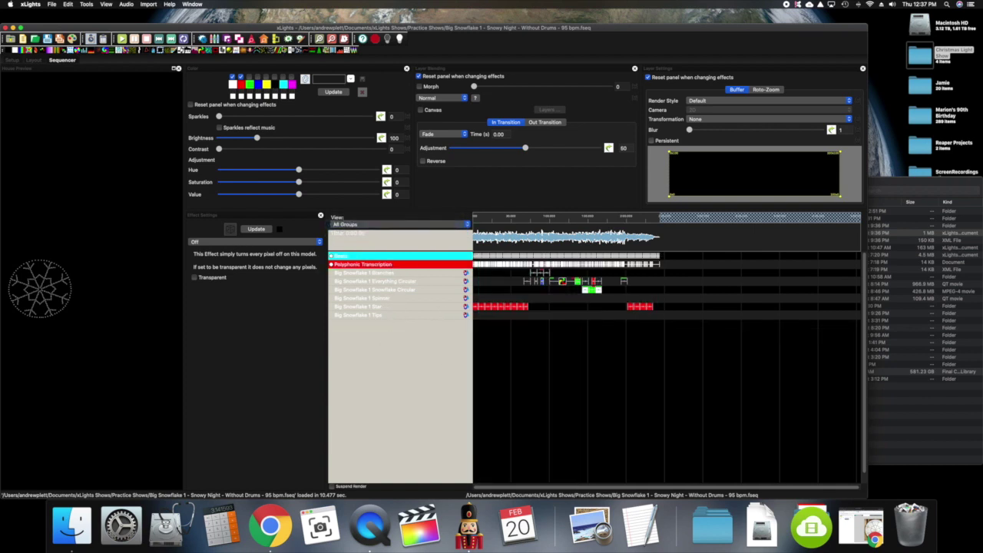
# Step: Create a sequencer view named Default containing all available timing tracks and models, and look through its rows
pyautogui.click(275, 40)
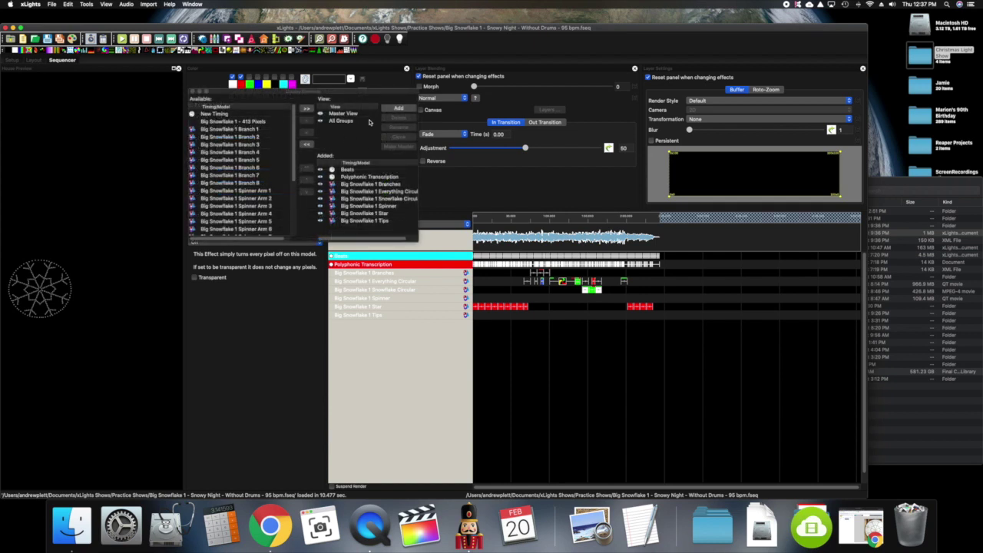
pyautogui.click(397, 109)
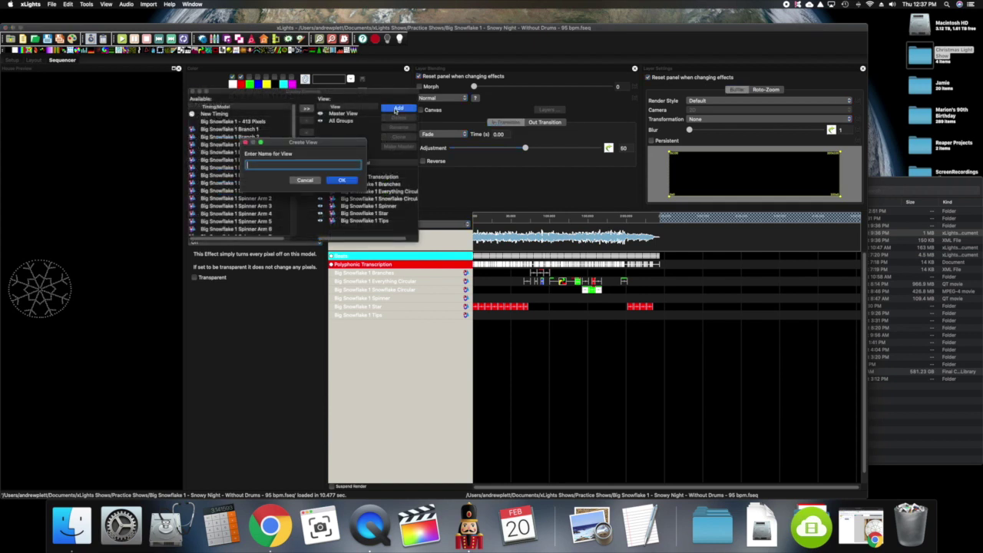
pyautogui.write('Default')
pyautogui.press('Return')
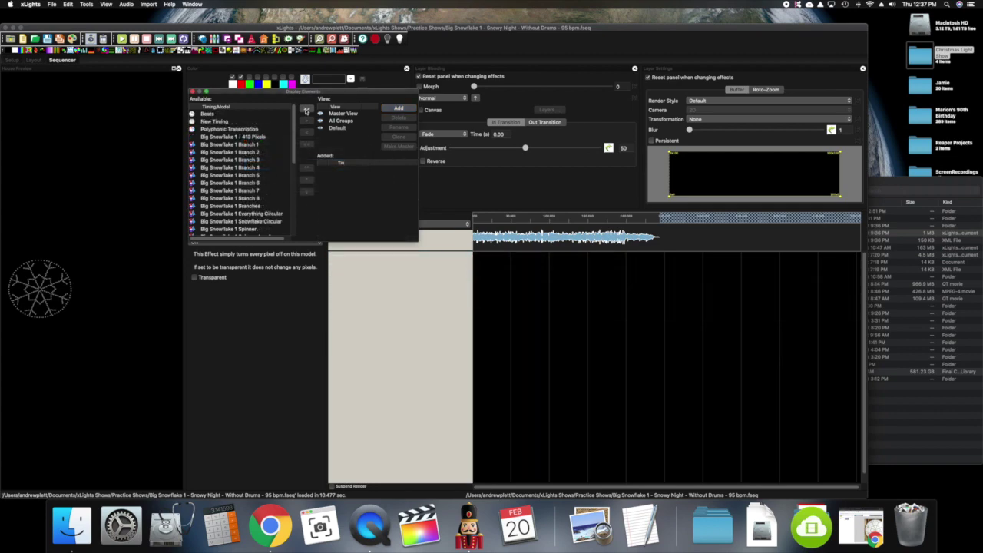
pyautogui.click(305, 111)
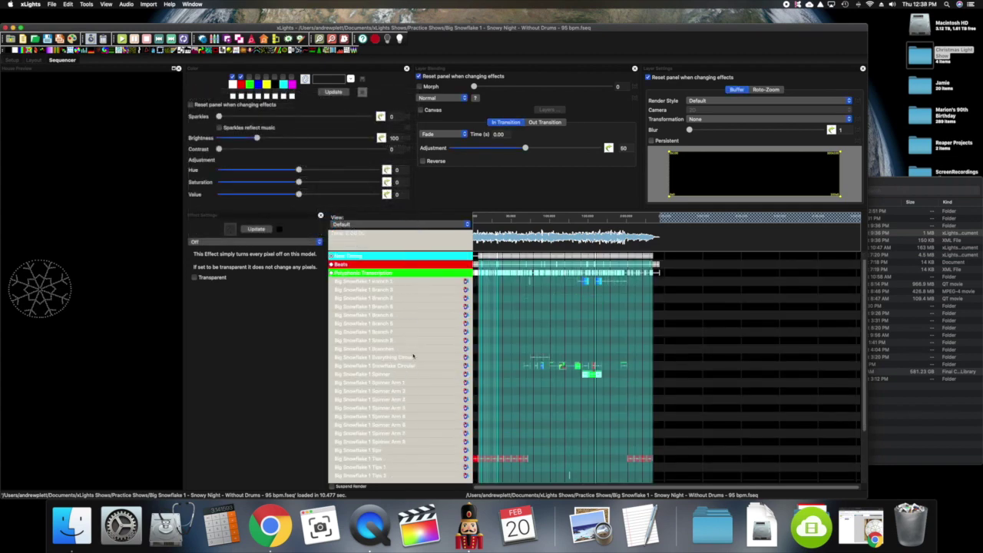
pyautogui.scroll(1, 384, 269)
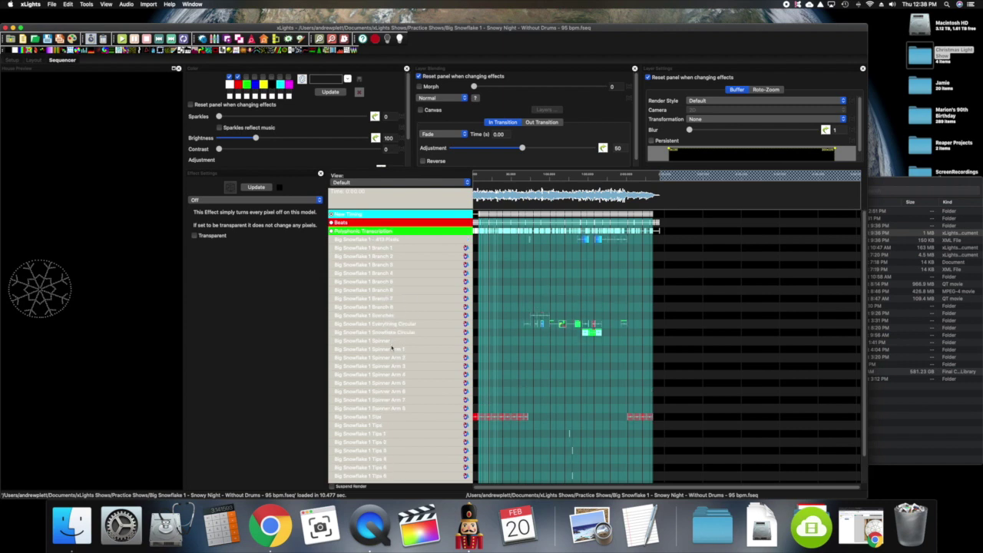
pyautogui.scroll(-1, 392, 348)
pyautogui.scroll(3, 391, 348)
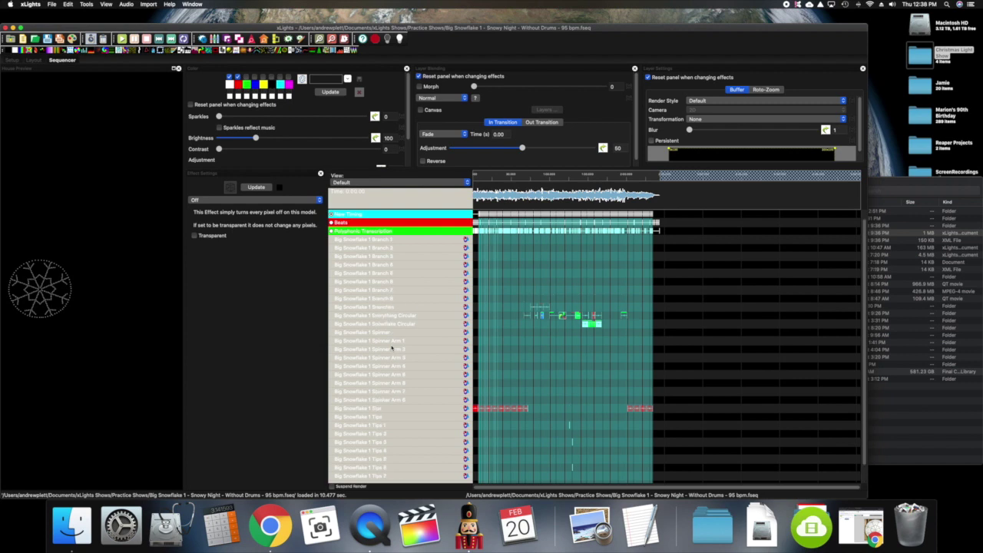
pyautogui.scroll(-3, 392, 348)
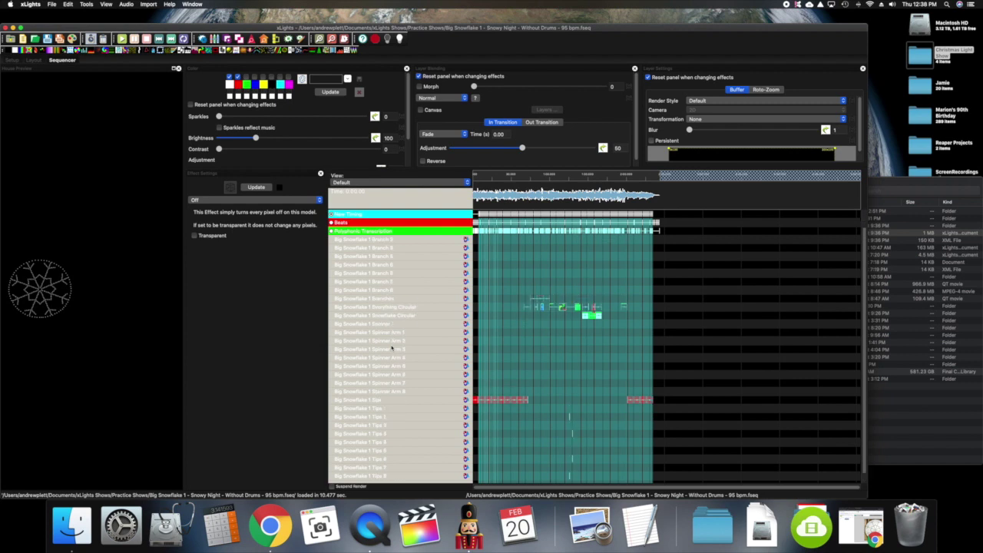
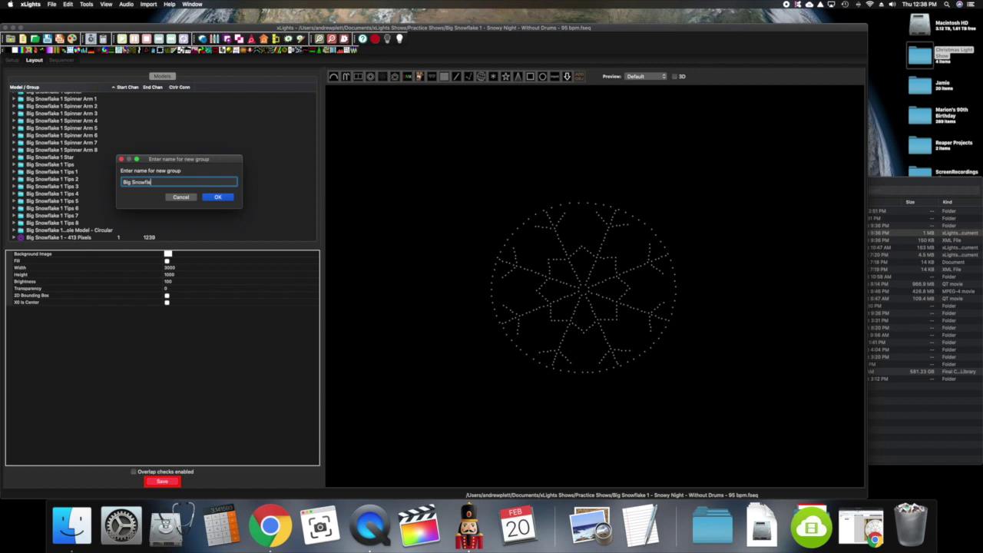
# Step: Name the new model group Big Snowflake 1 All Groups and add the Circle 6 submodel to it
pyautogui.write('ke 1 All Groups')
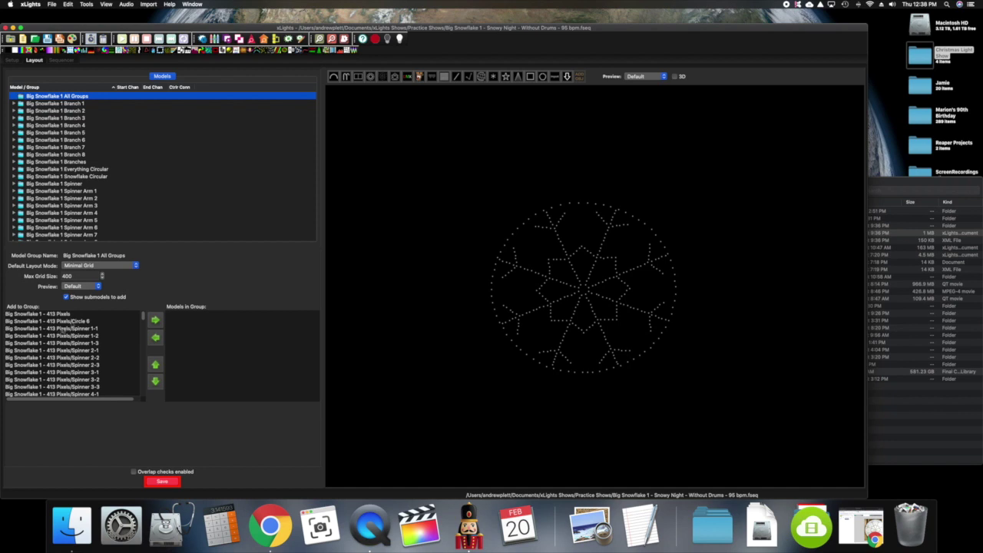
pyautogui.click(65, 321)
pyautogui.click(156, 321)
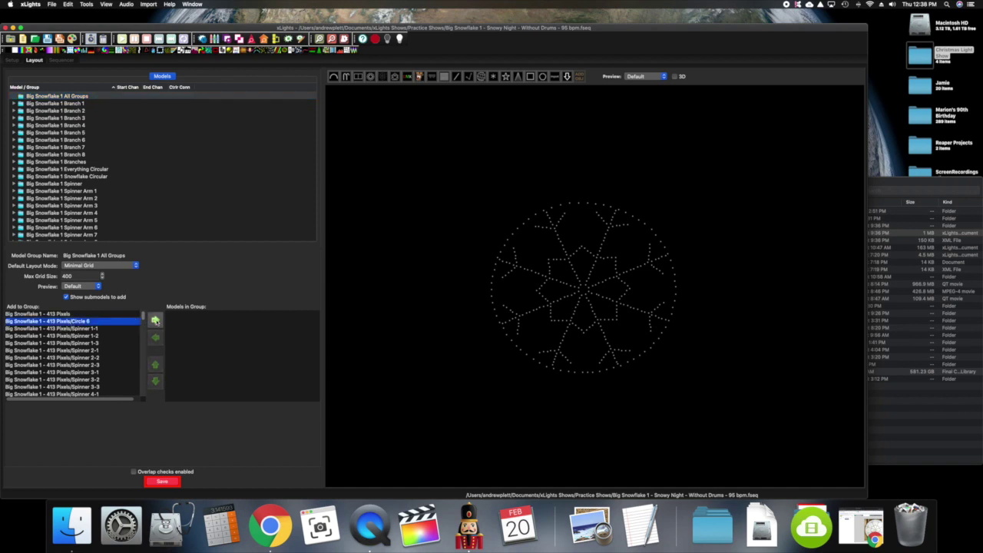
# Step: Try adding the Everything (Circular) and Snowflake (Circular) submodels to the group, and remove them again
pyautogui.scroll(-6, 100, 356)
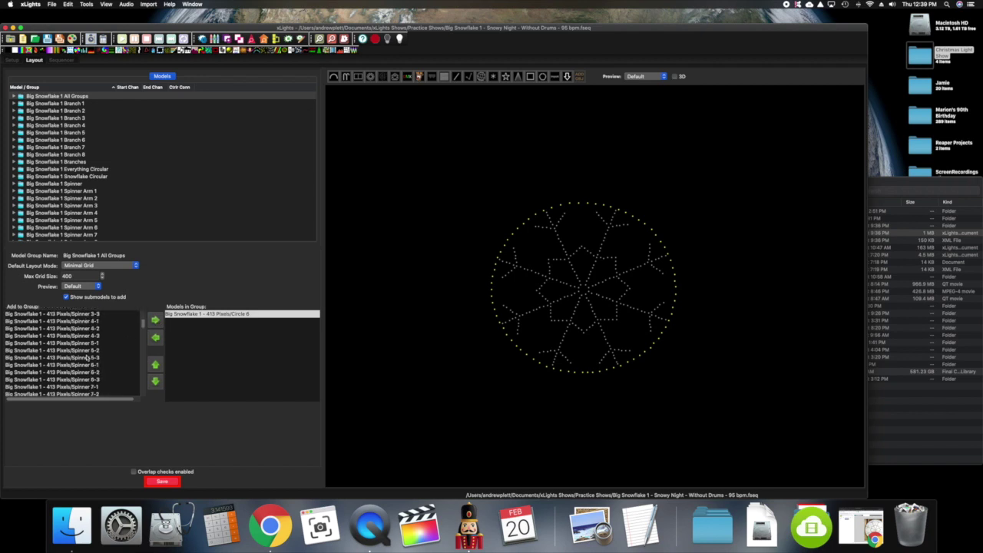
pyautogui.scroll(-8, 88, 358)
pyautogui.click(73, 328)
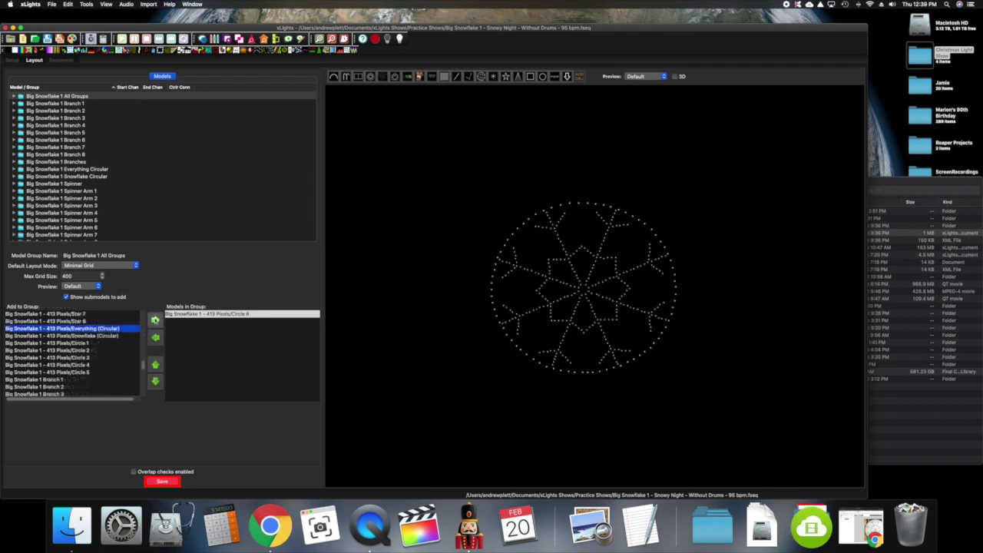
pyautogui.click(155, 321)
pyautogui.click(155, 321)
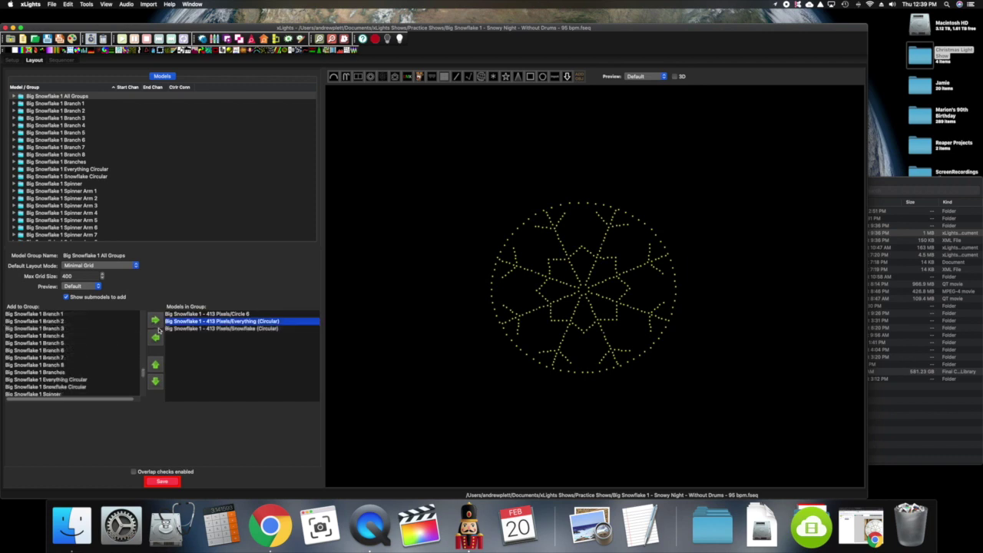
pyautogui.click(156, 337)
pyautogui.click(155, 338)
# Step: Add the Big Snowflake 1 Branches, Spinner and Star groups to Big Snowflake 1 All Groups
pyautogui.scroll(-3, 77, 349)
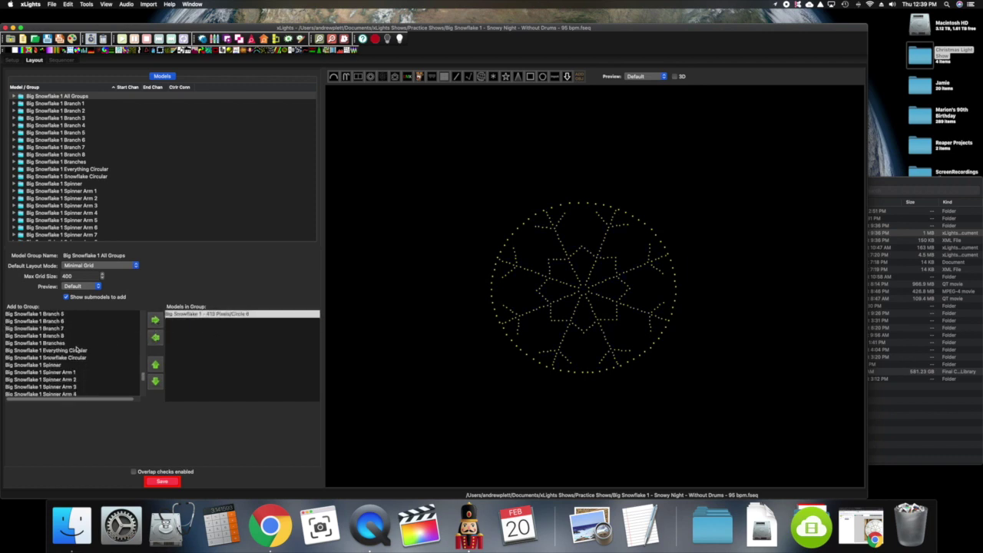
pyautogui.click(57, 328)
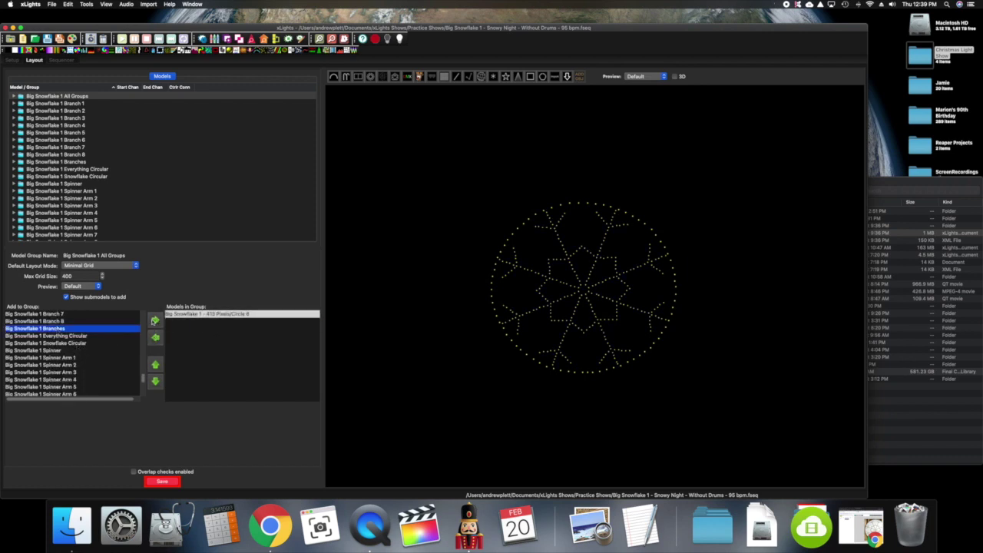
pyautogui.click(155, 320)
pyautogui.click(50, 329)
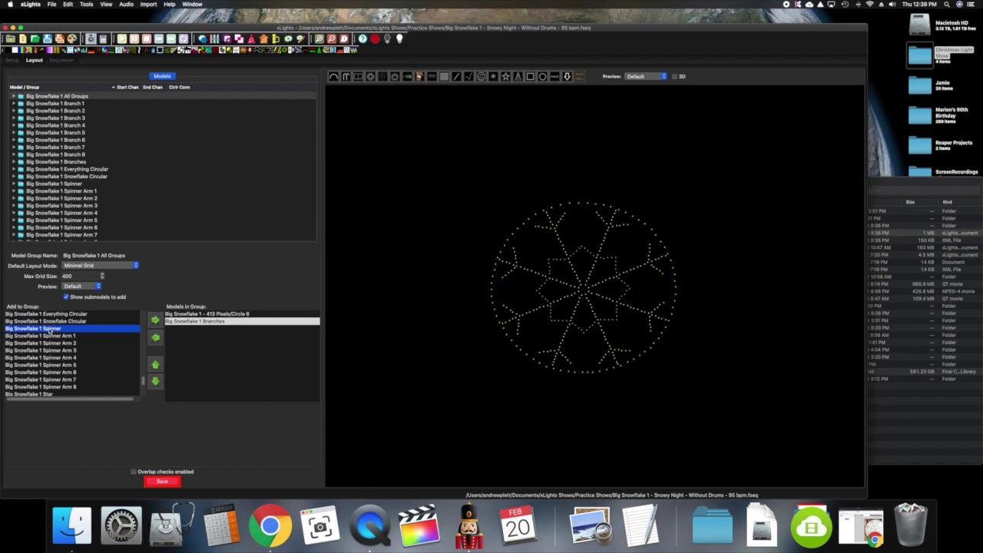
pyautogui.click(155, 319)
pyautogui.click(50, 322)
pyautogui.click(155, 320)
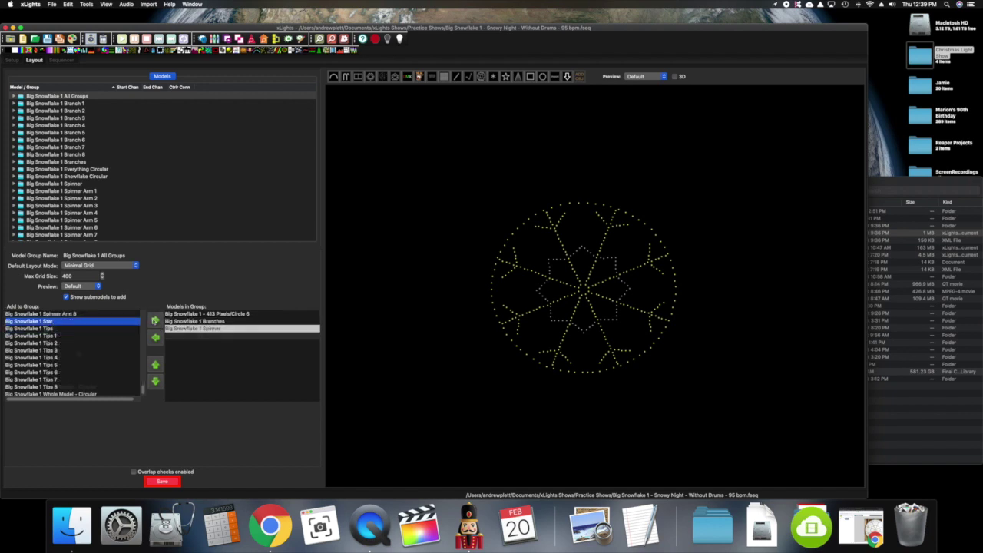
# Step: Add the Big Snowflake 1 Tips, Whole Model - Circular and Snowflake Circular groups to the group and save the layout
pyautogui.click(50, 322)
pyautogui.click(155, 320)
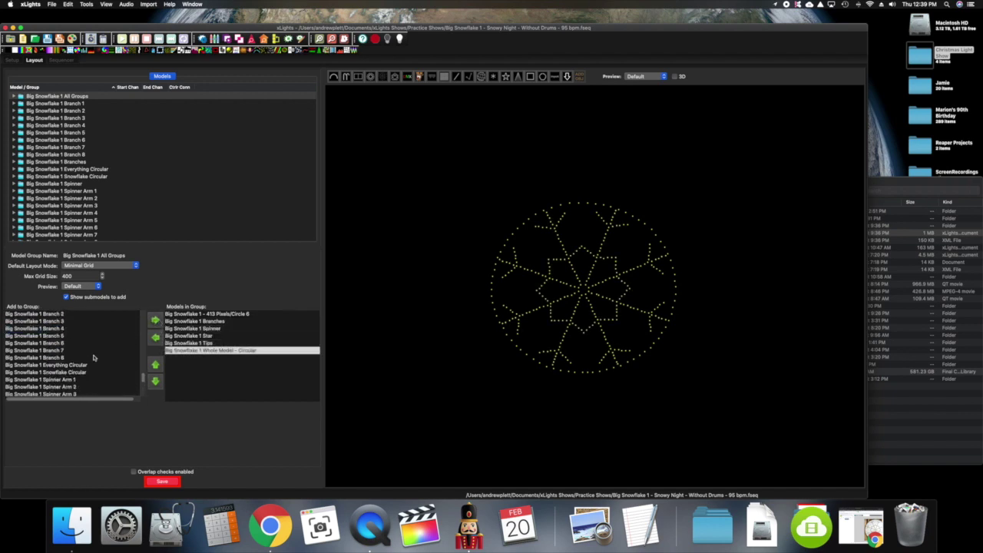
pyautogui.doubleClick(85, 372)
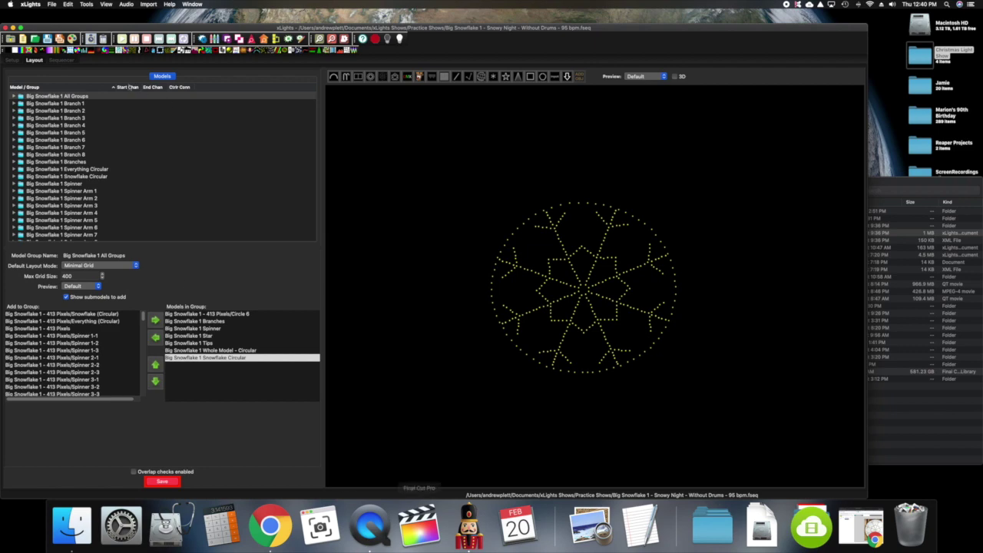
pyautogui.click(162, 480)
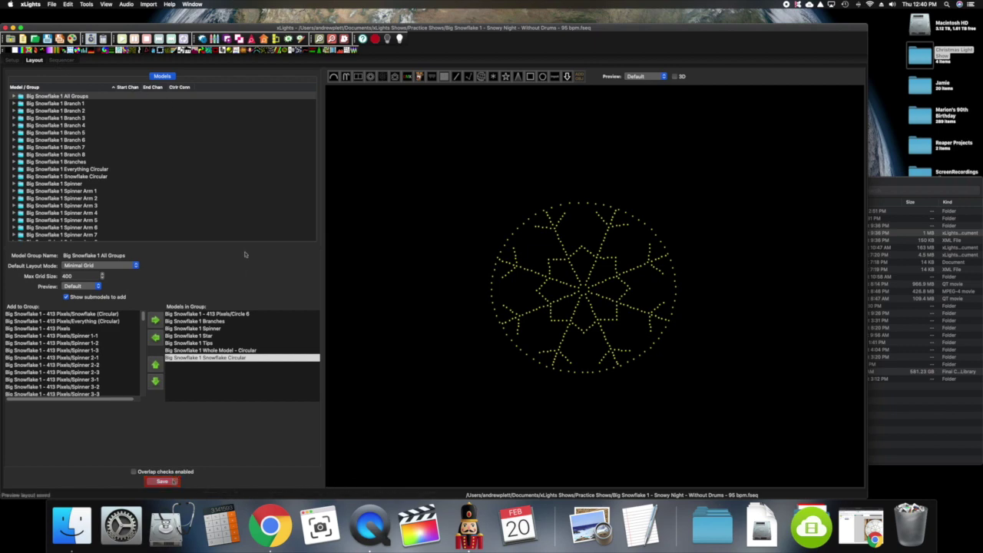
# Step: Remove all elements from the sequencer's Default view and rename the view Snowflake 1 - All Groups
pyautogui.click(67, 61)
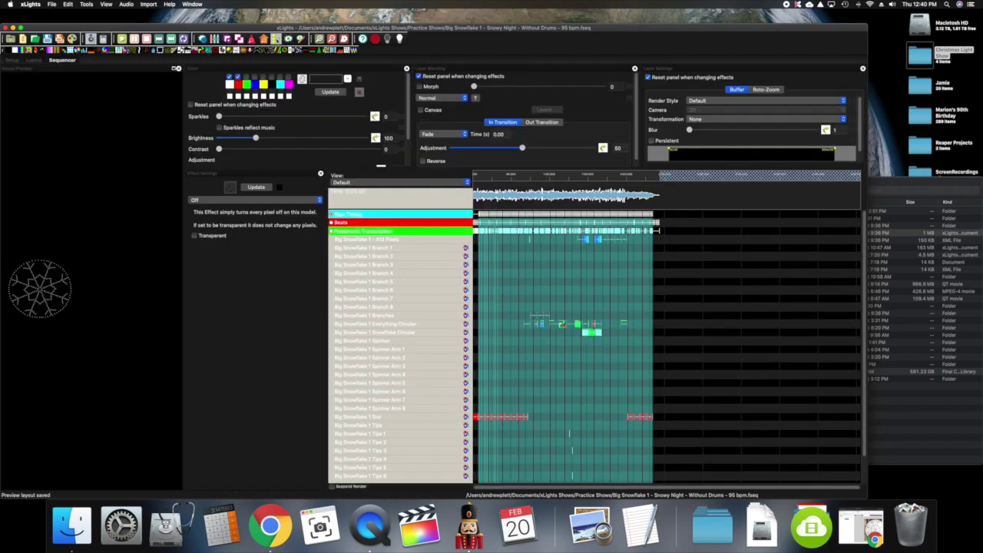
pyautogui.click(276, 39)
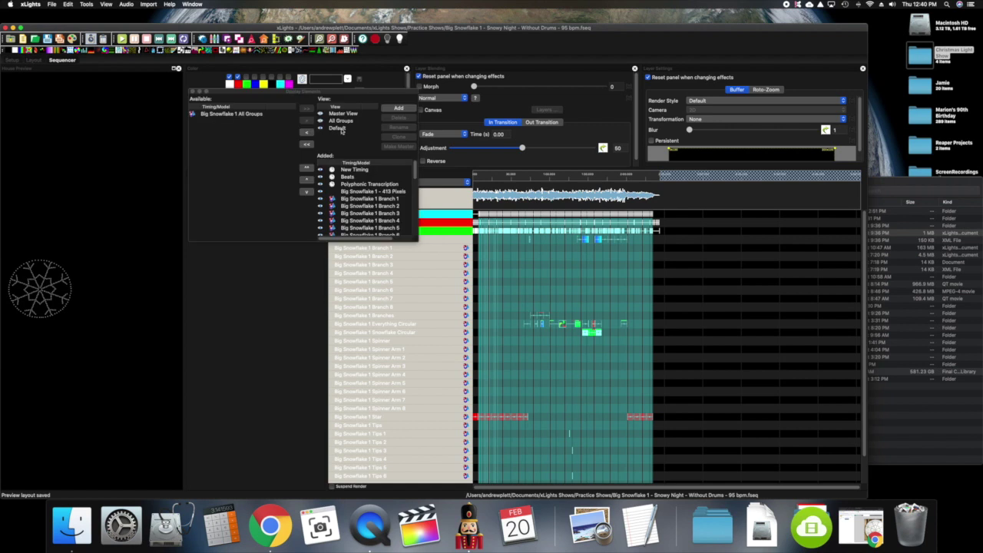
pyautogui.click(339, 128)
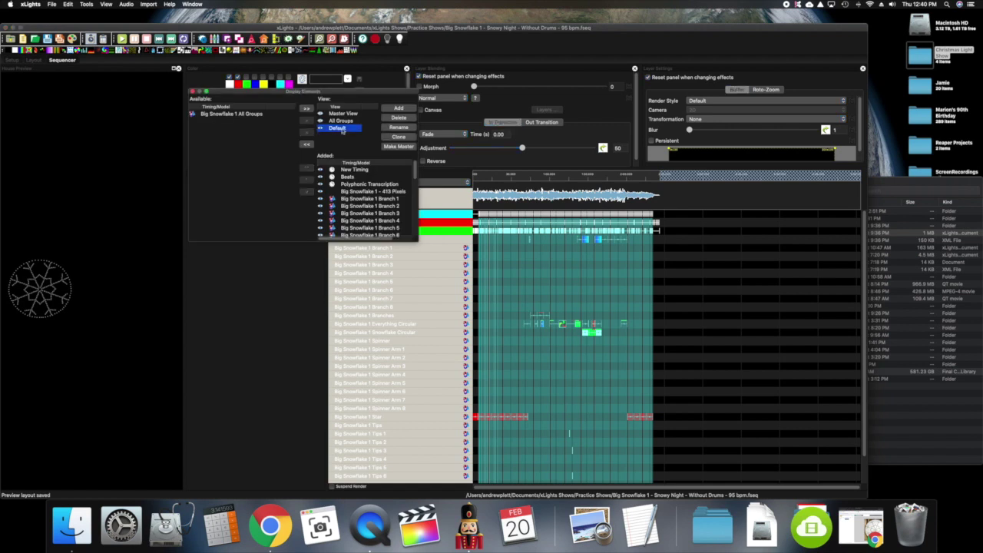
pyautogui.click(307, 144)
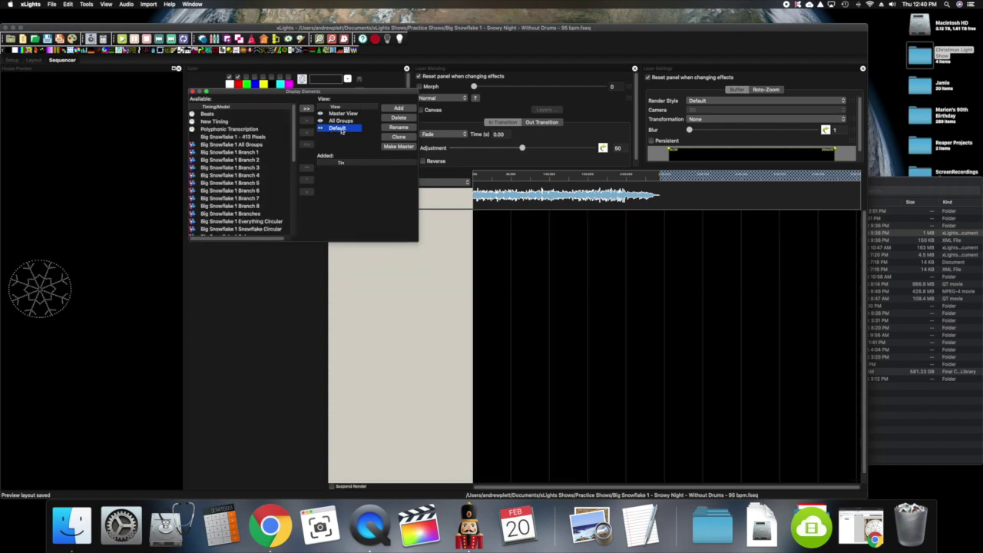
pyautogui.click(398, 127)
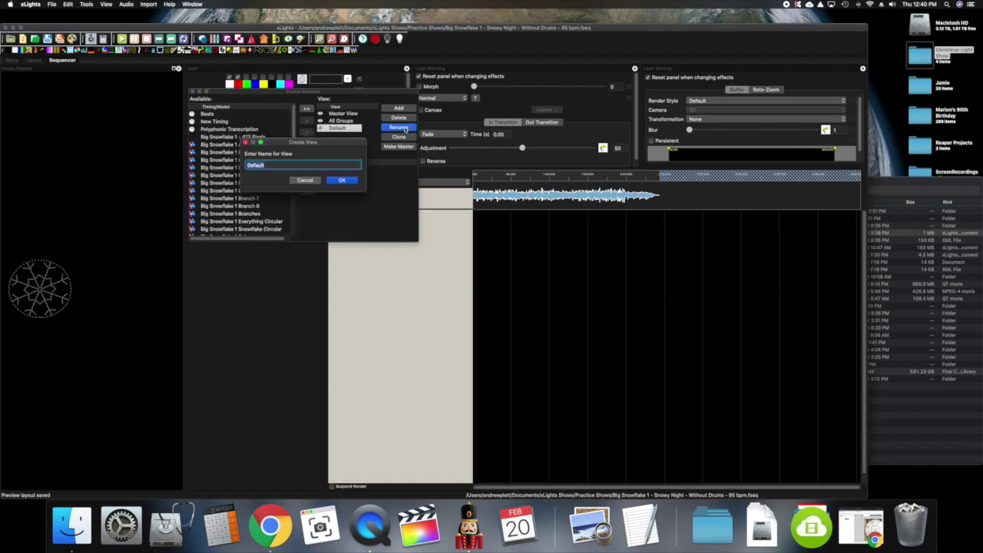
pyautogui.write('Snowflake 1 - All Groups')
pyautogui.press('Return')
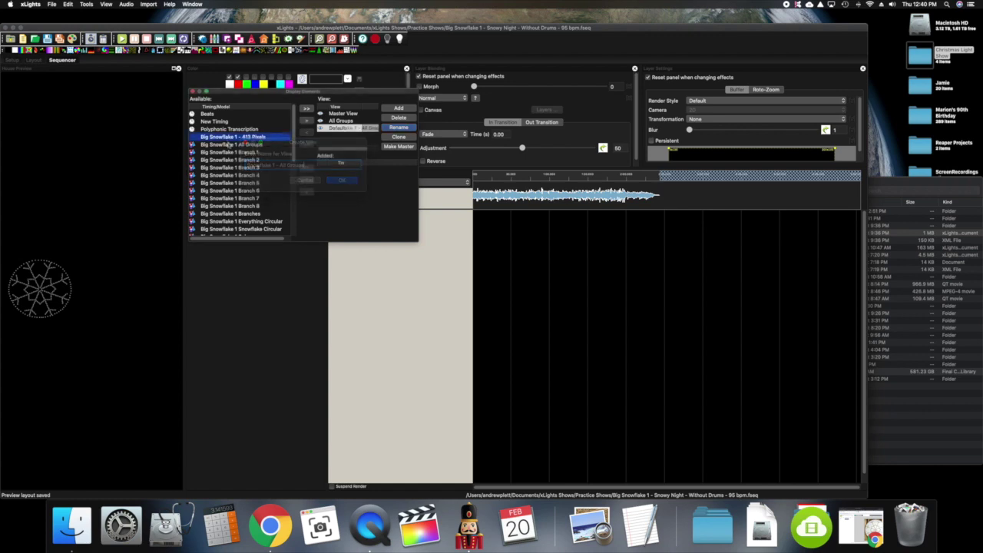
# Step: Add the Big Snowflake 1 All Groups model group to the Snowflake 1 - All Groups view
pyautogui.click(229, 145)
pyautogui.doubleClick(229, 145)
pyautogui.click(412, 215)
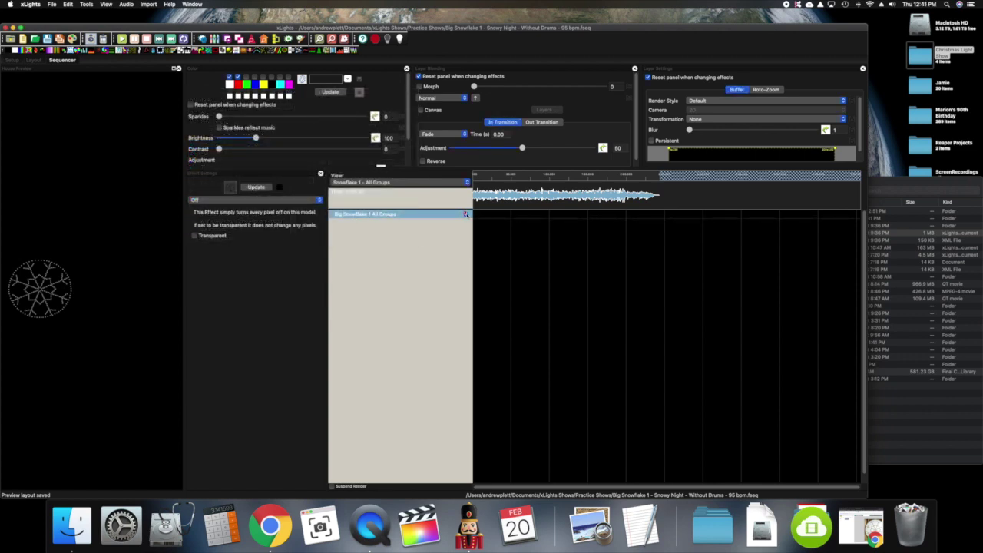
# Step: Expand Big Snowflake 1 All Groups, inspect the members of its Branches and Tips groups, and collapse everything again
pyautogui.click(466, 214)
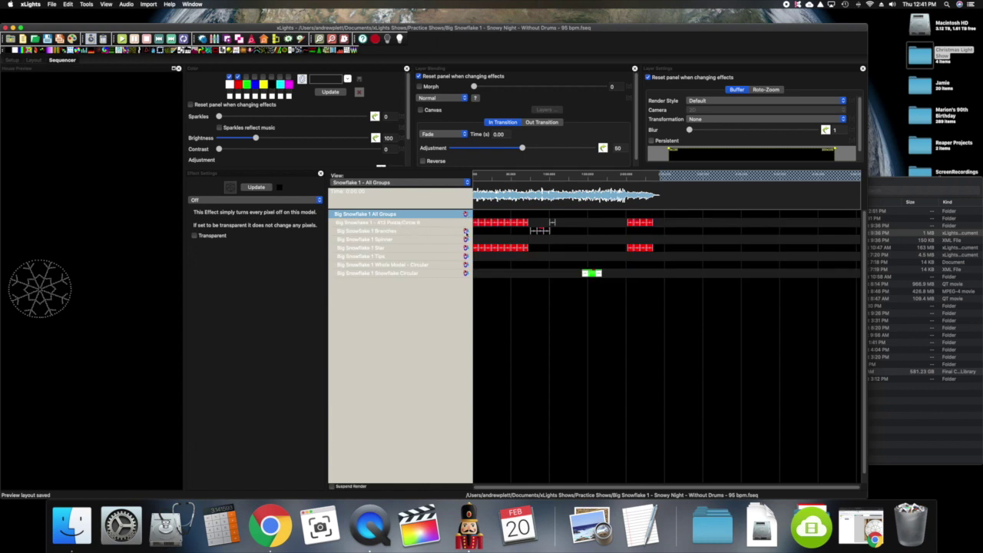
pyautogui.click(466, 231)
pyautogui.click(466, 231)
pyautogui.click(362, 232)
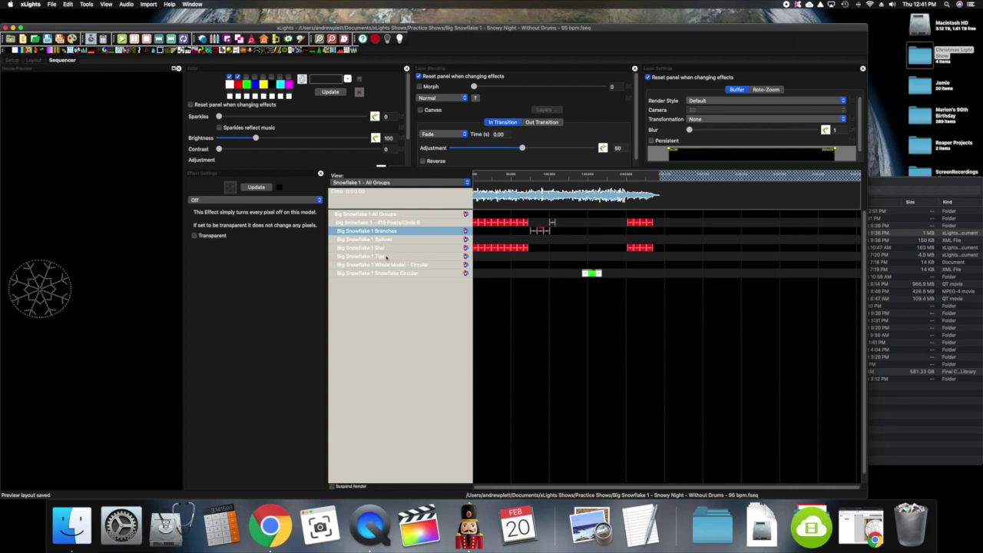
pyautogui.click(465, 256)
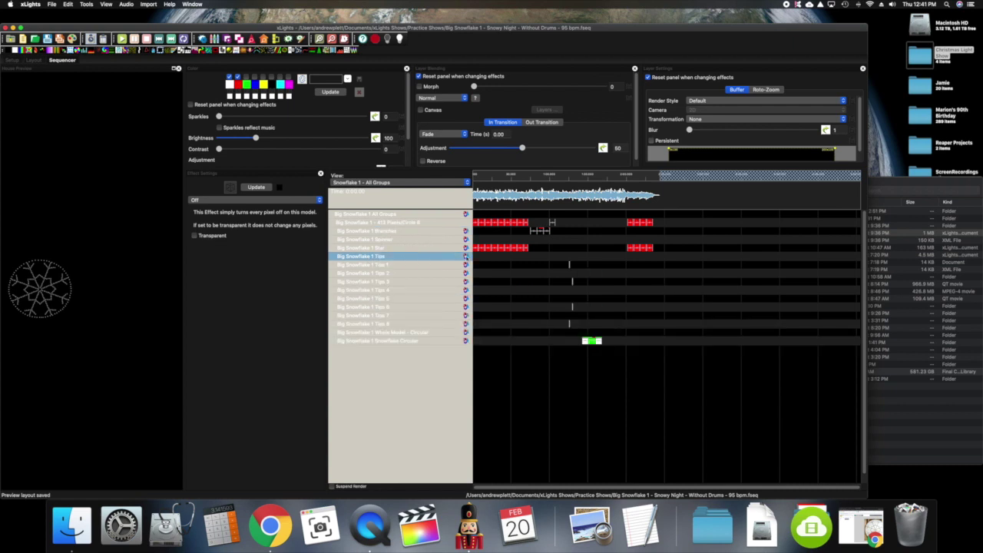
pyautogui.click(466, 257)
pyautogui.click(466, 214)
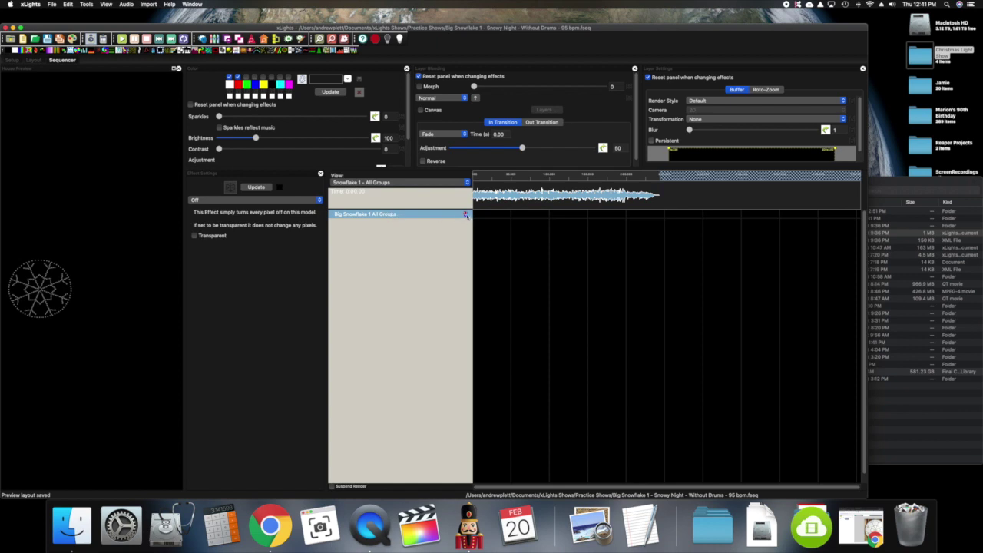
# Step: Reopen Big Snowflake 1 All Groups to review its list of member groups, leaving only the parent group's row showing
pyautogui.click(466, 214)
pyautogui.click(464, 214)
pyautogui.click(377, 234)
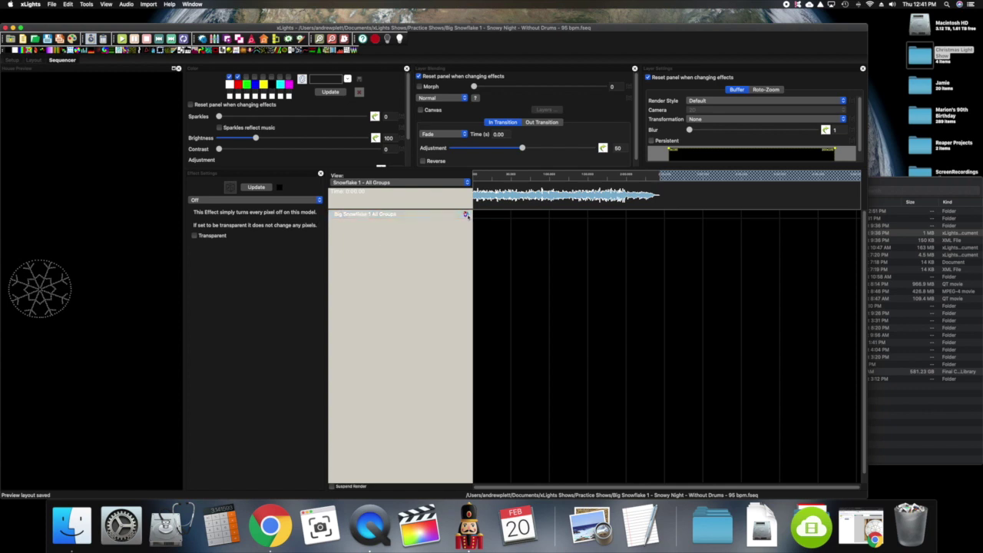
pyautogui.click(466, 215)
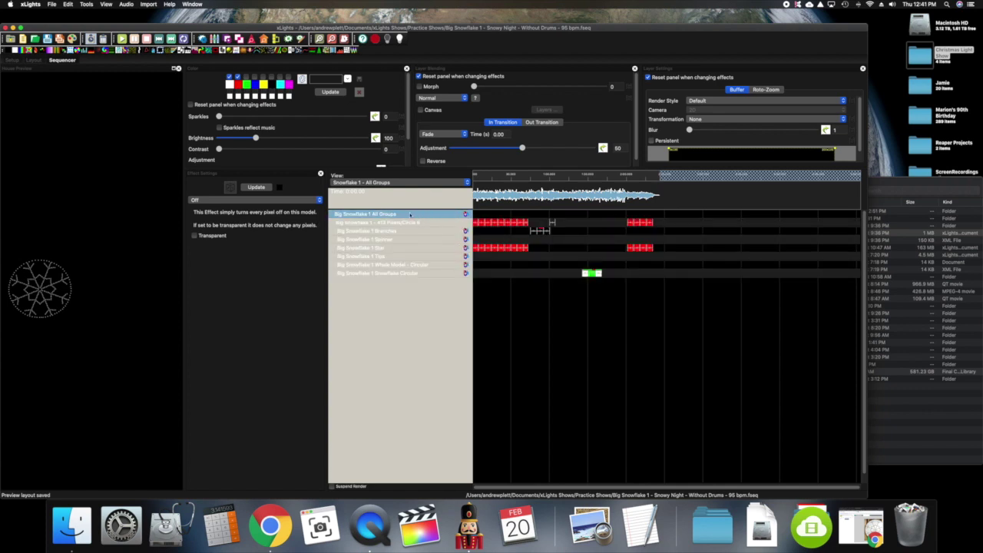
pyautogui.click(466, 214)
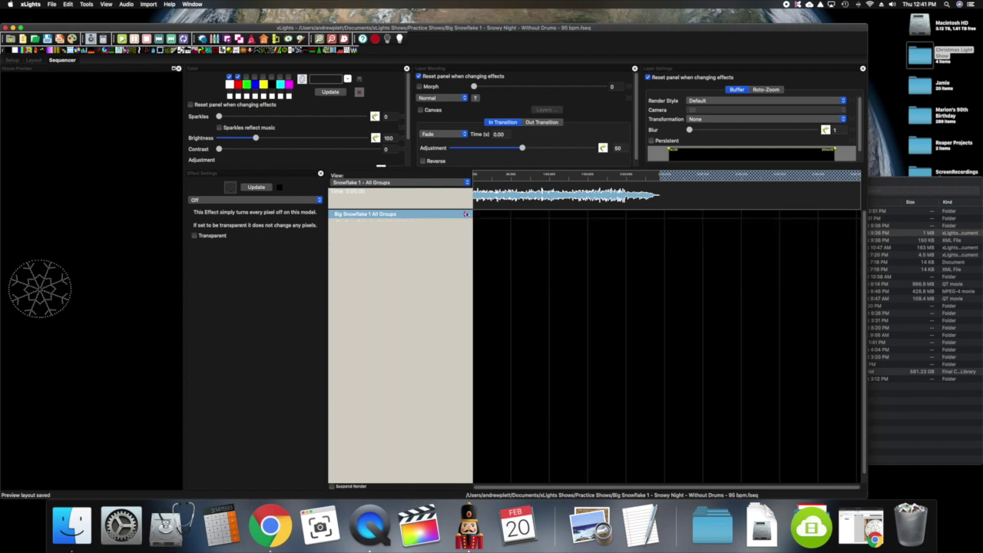